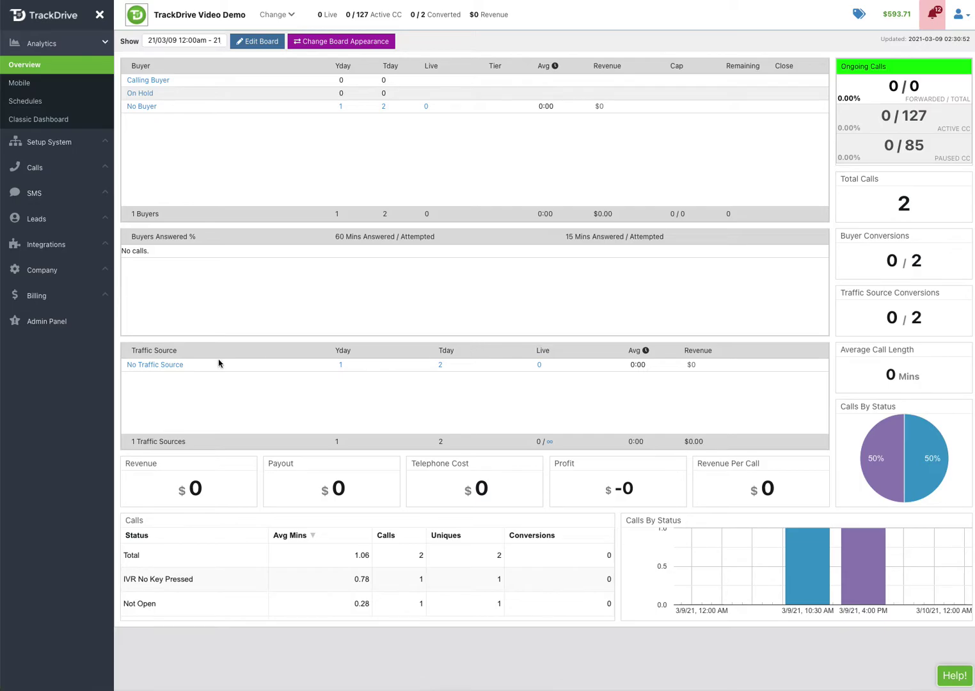
Open the Health Insurance Calls offer for editing from Setup System > Offers
{"action": "left_click", "coordinate": [58, 146]}
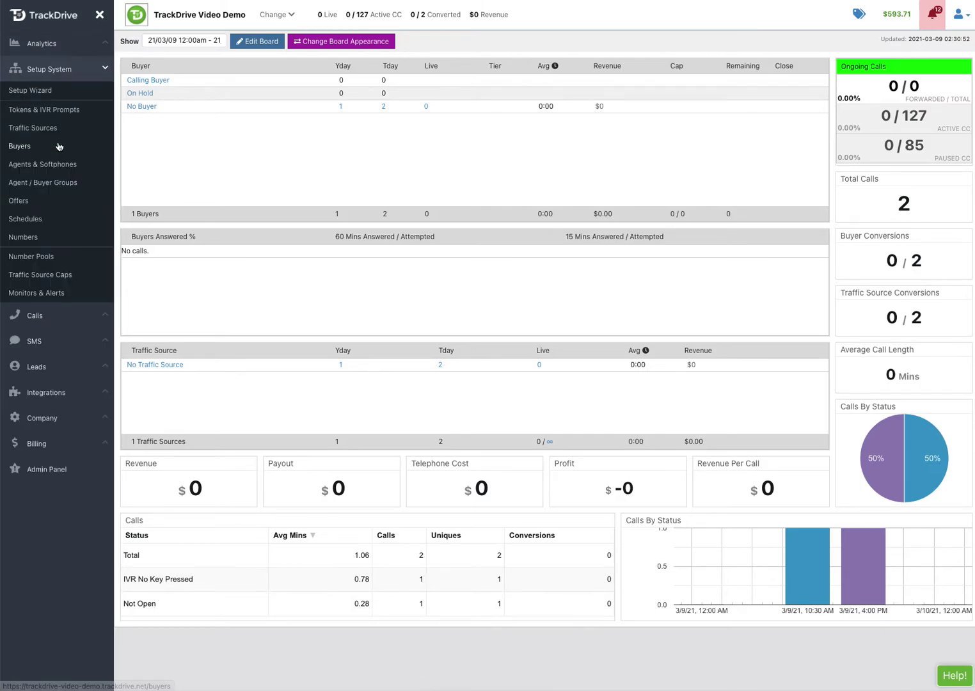
{"action": "left_click", "coordinate": [23, 200]}
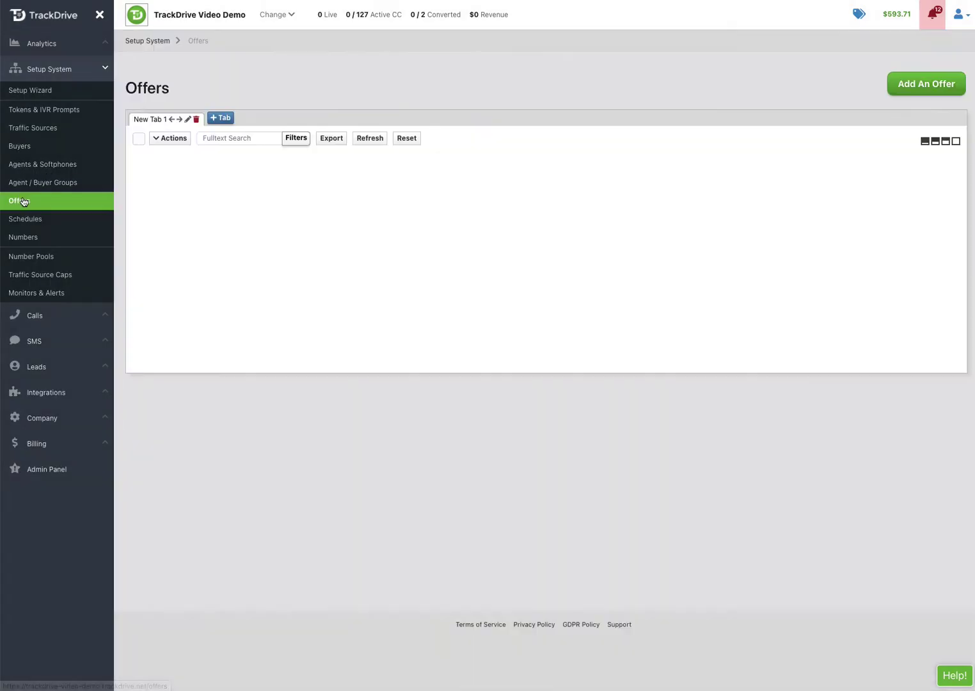
{"action": "left_click", "coordinate": [161, 201]}
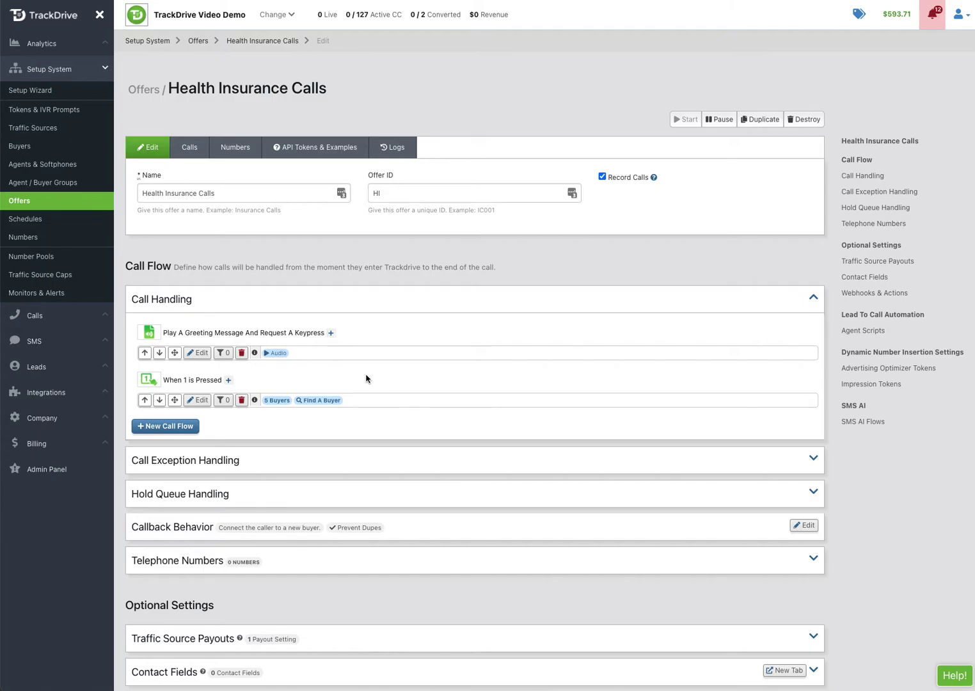
Add an outbound-only greeting flow playing health_greeting_131112.mp3 once, placed above the default greeting
{"action": "left_click", "coordinate": [330, 333]}
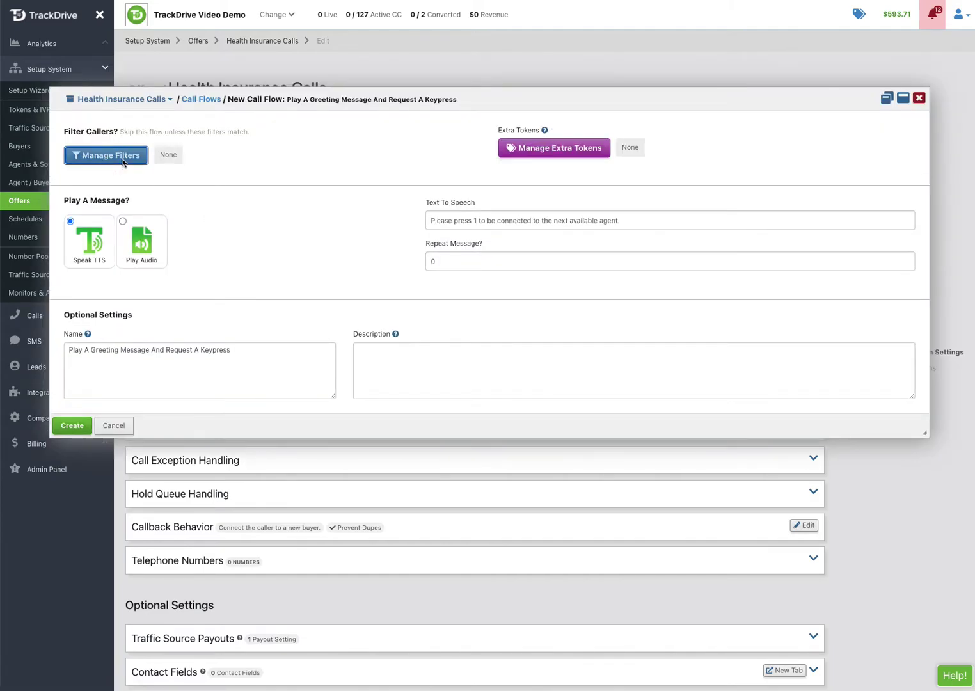
{"action": "left_click", "coordinate": [123, 160]}
{"action": "left_click", "coordinate": [566, 73]}
{"action": "left_click", "coordinate": [714, 317]}
{"action": "left_click", "coordinate": [132, 300]}
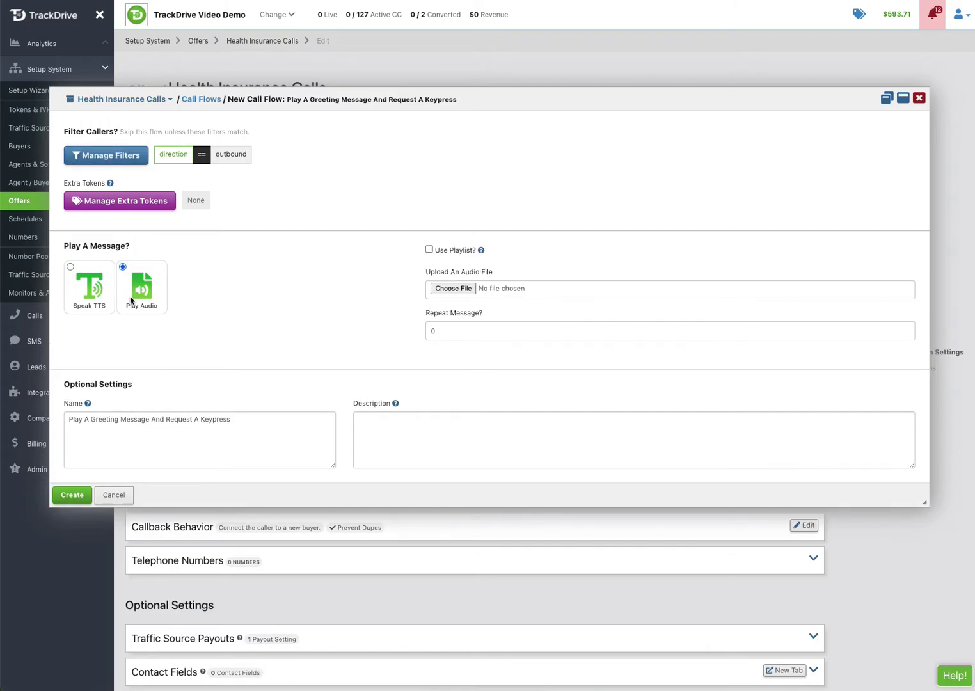
{"action": "left_click", "coordinate": [455, 290]}
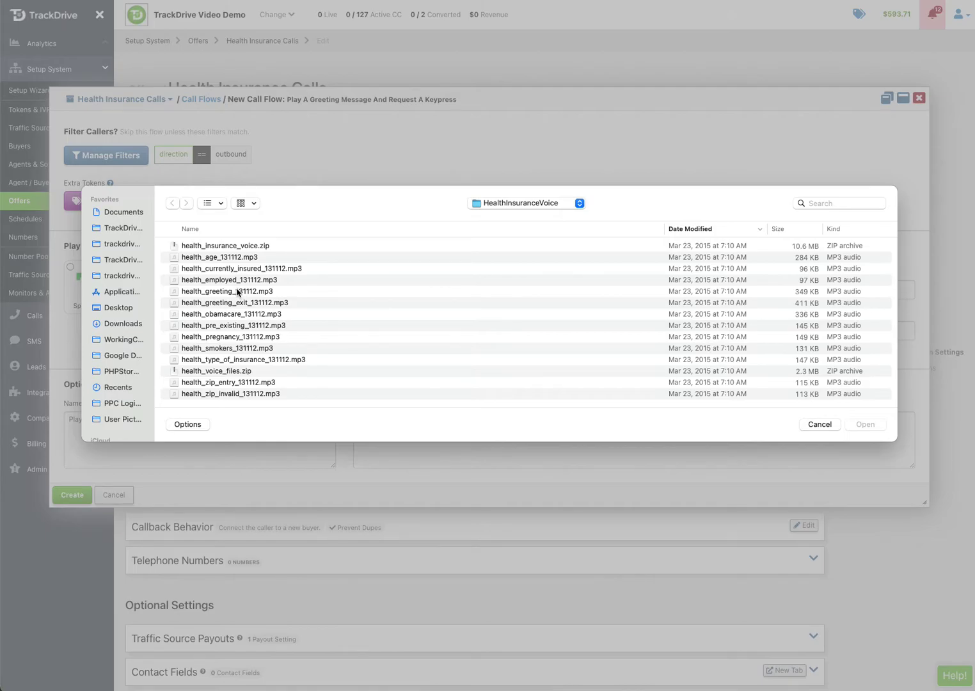
{"action": "double_click", "coordinate": [236, 291]}
{"action": "left_click", "coordinate": [443, 331]}
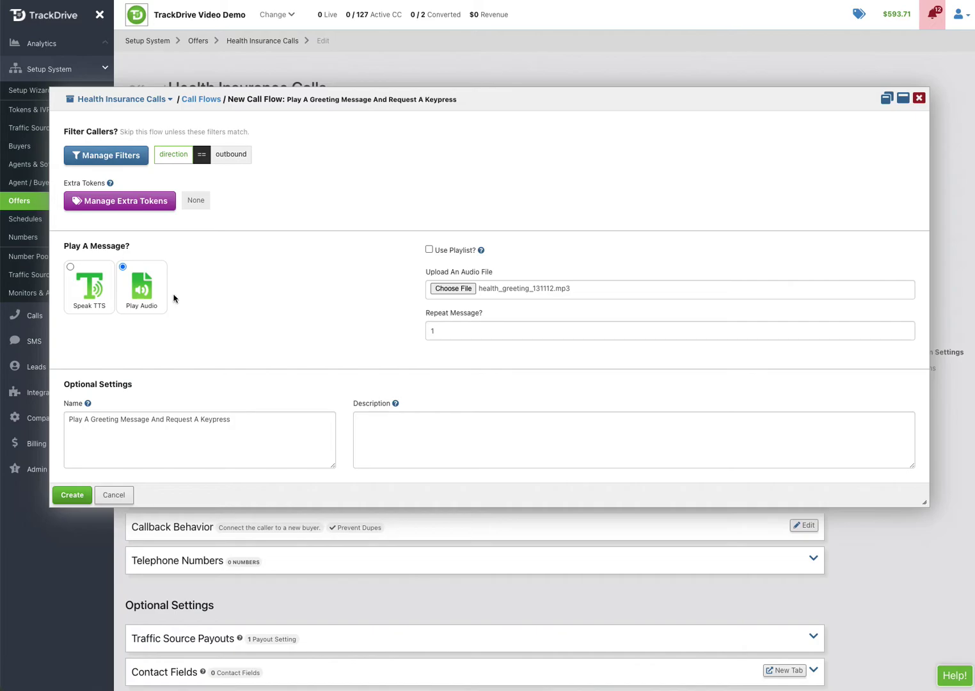
{"action": "left_click", "coordinate": [410, 425]}
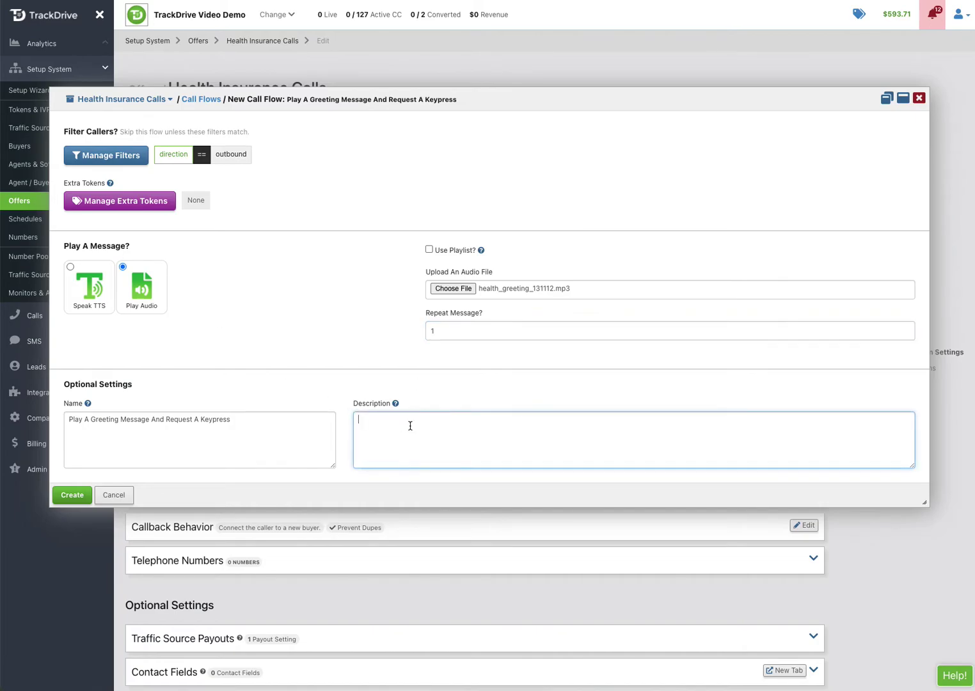
{"action": "type", "text": "If the call is made outbound, play this greeting instead of the default (inbound) greeting."}
{"action": "left_click", "coordinate": [77, 494]}
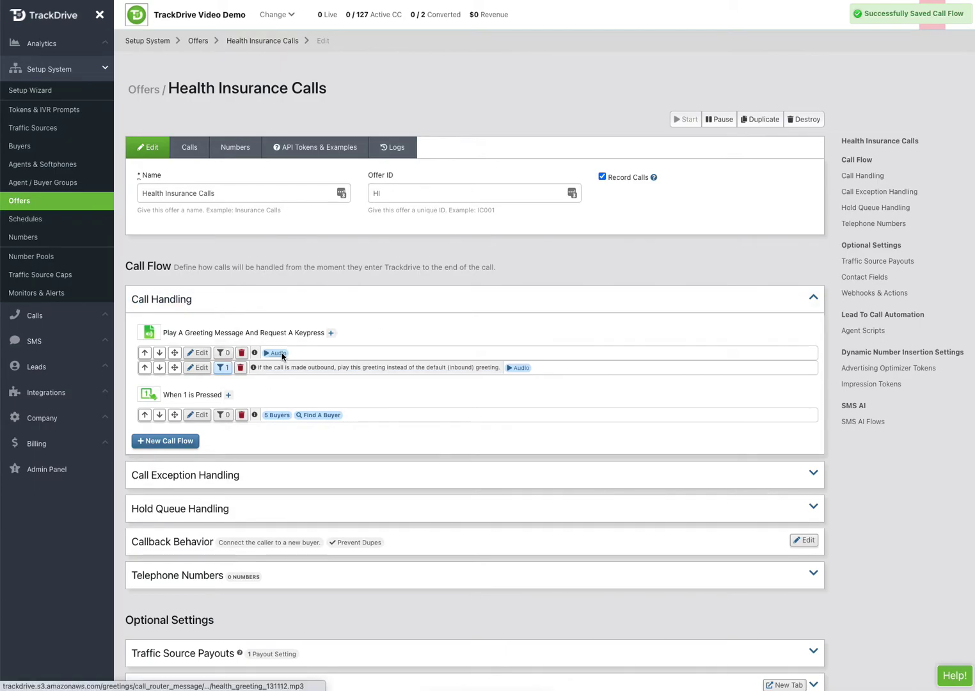
{"action": "left_click", "coordinate": [145, 368]}
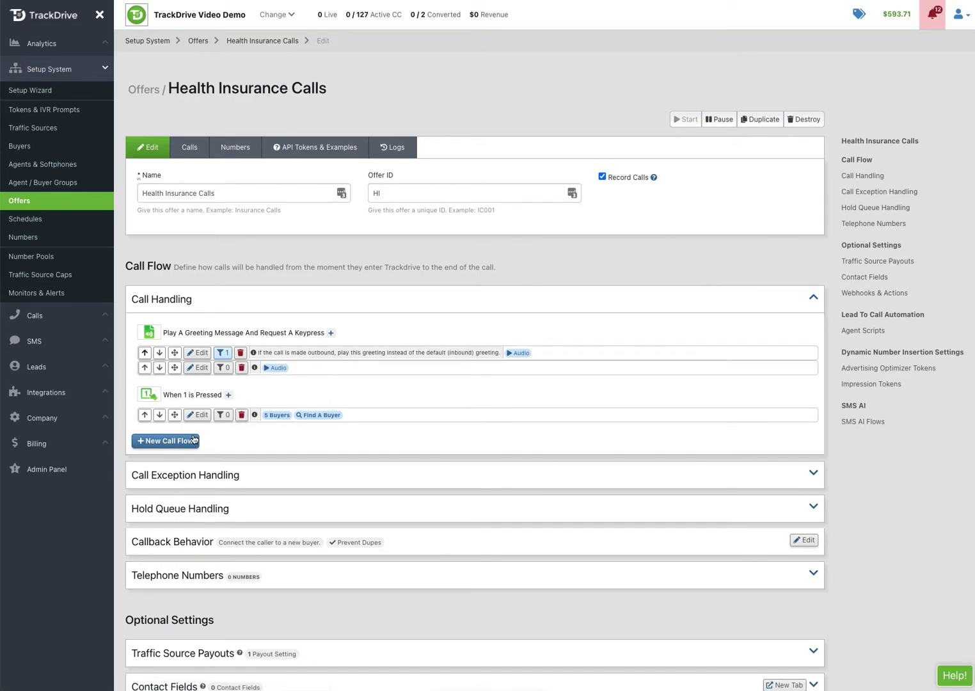
Create a 'When 9 is pressed' keypress flow set to Remove From Schedule
{"action": "left_click", "coordinate": [182, 444]}
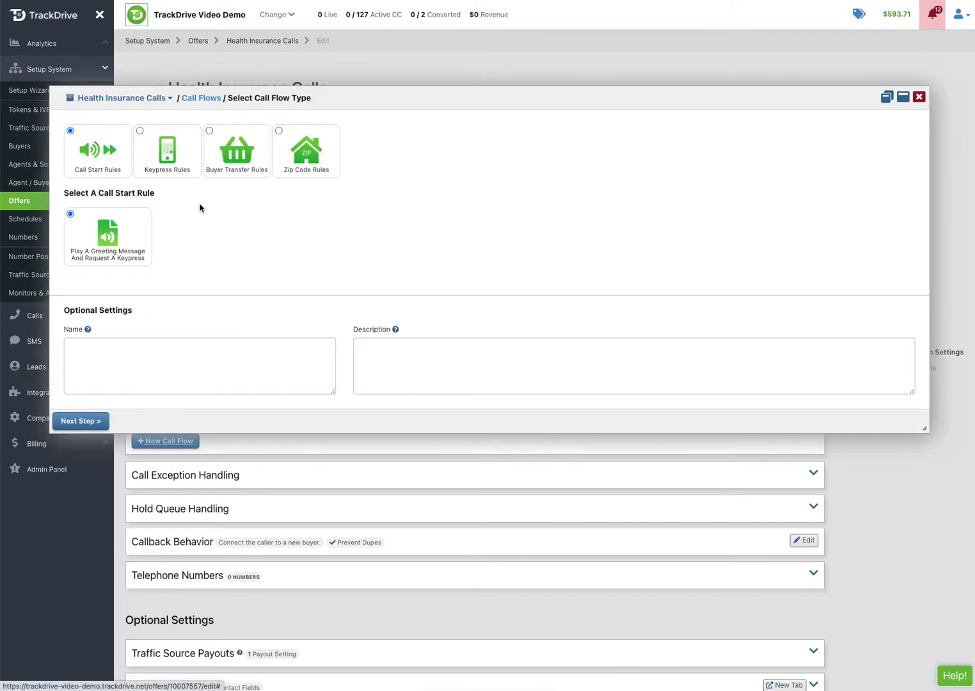
{"action": "left_click", "coordinate": [168, 168]}
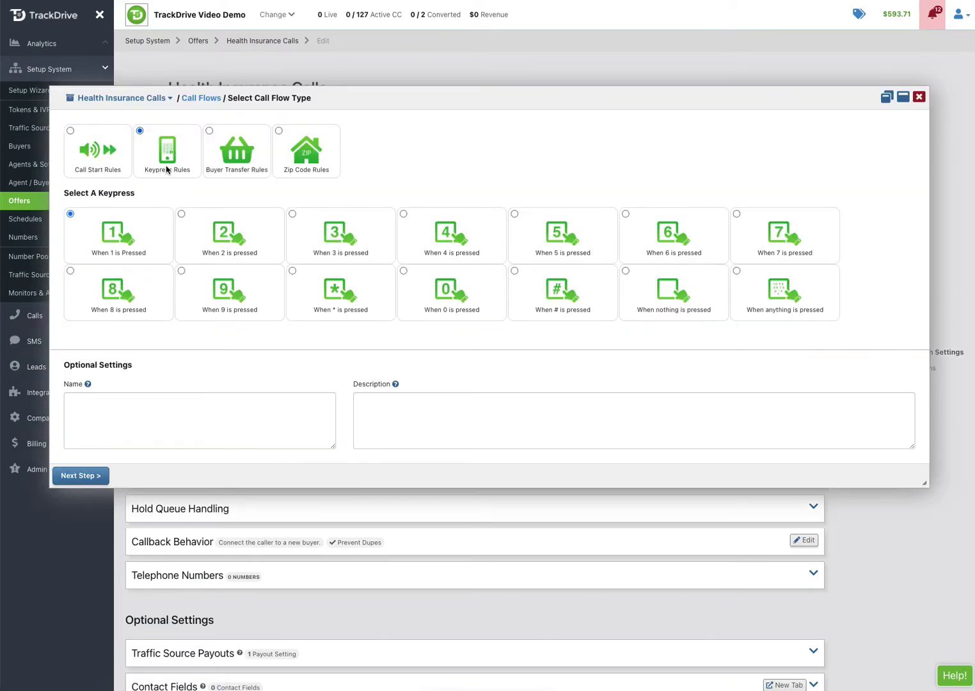
{"action": "left_click", "coordinate": [236, 296]}
{"action": "left_click", "coordinate": [81, 475]}
{"action": "left_click", "coordinate": [308, 293]}
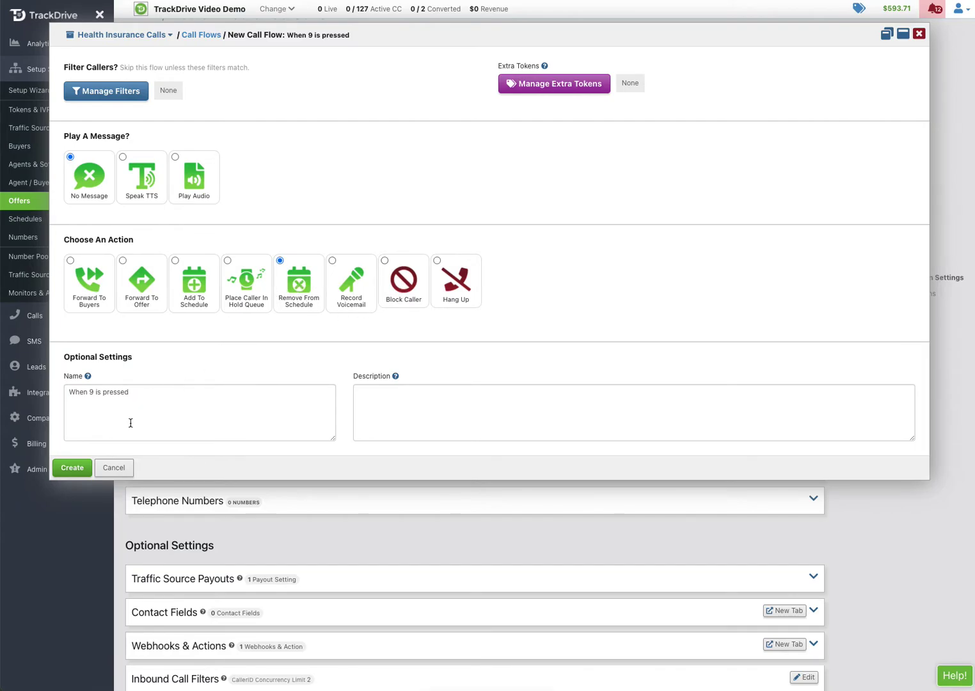
{"action": "left_click", "coordinate": [72, 467]}
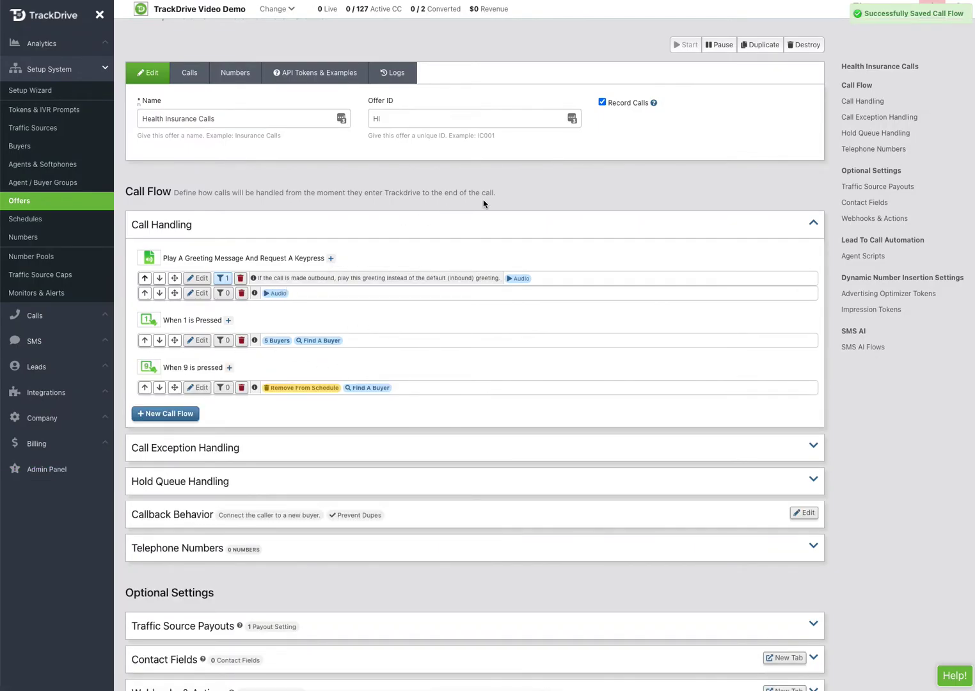
Start lead-to-call automation and use Health SMS Ready Pool for both calls and SMS
{"action": "scroll", "coordinate": [463, 432], "scroll_direction": "down", "scroll_amount": 2}
{"action": "scroll", "coordinate": [464, 434], "scroll_direction": "down", "scroll_amount": 6}
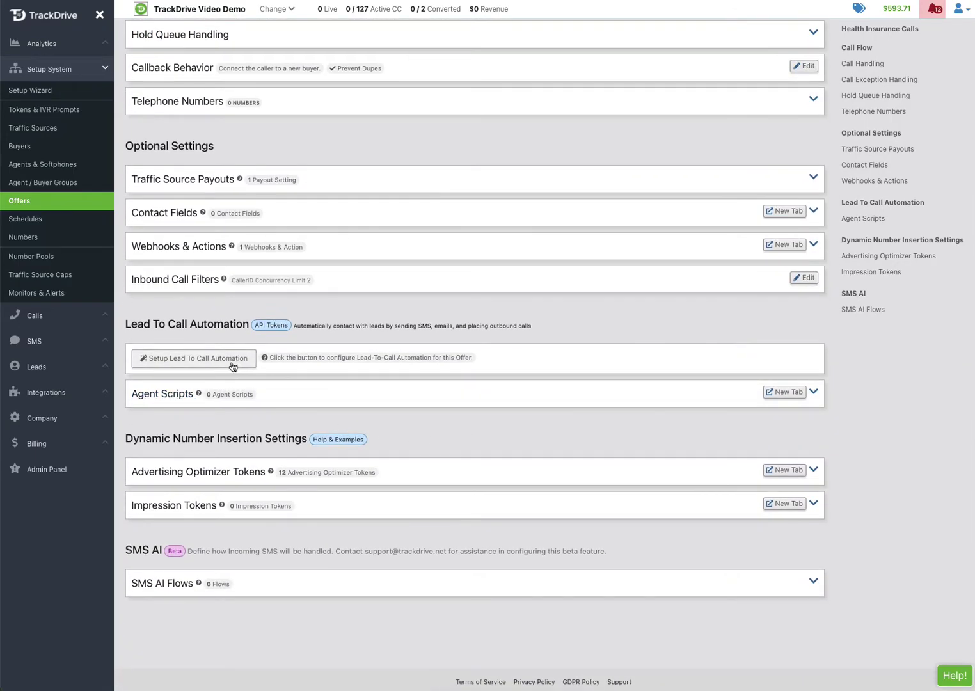
{"action": "left_click", "coordinate": [233, 367]}
{"action": "left_click", "coordinate": [200, 459]}
{"action": "left_click", "coordinate": [71, 80]}
{"action": "left_click", "coordinate": [241, 83]}
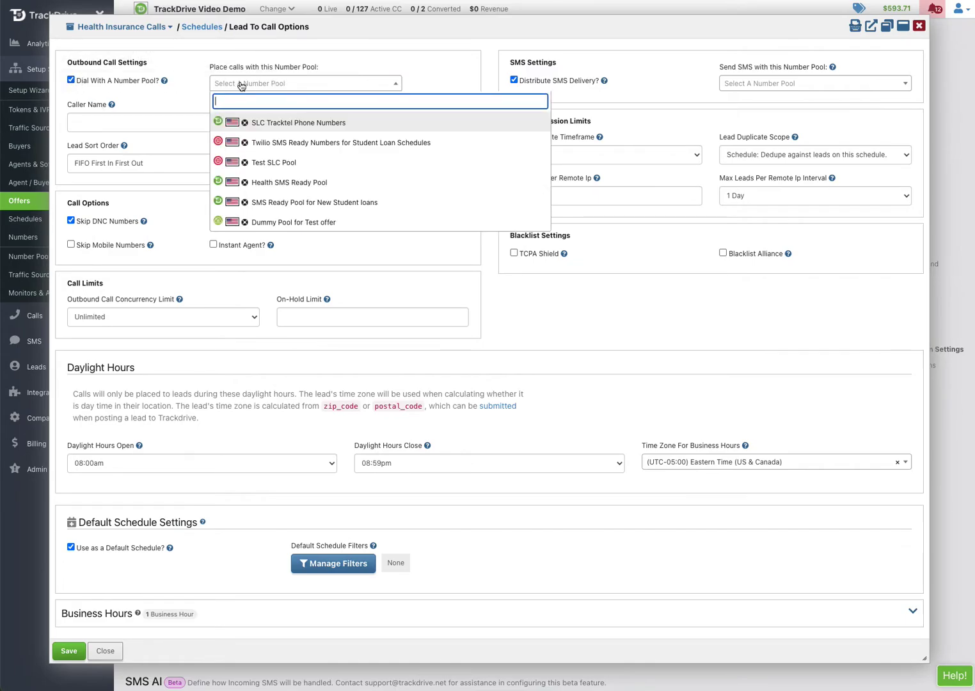
{"action": "left_click", "coordinate": [289, 184]}
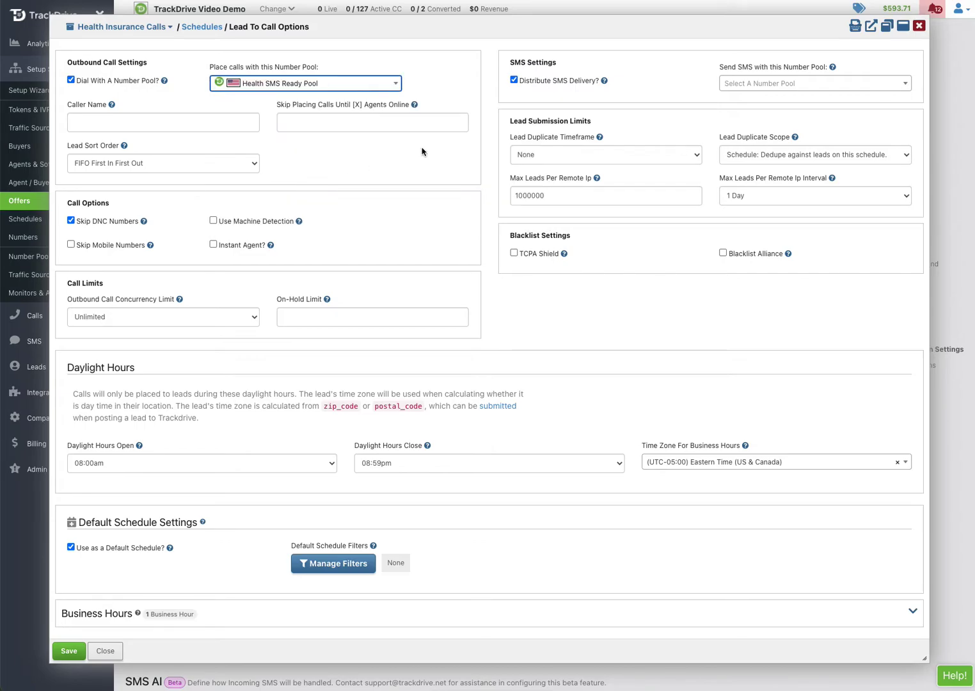
{"action": "left_click", "coordinate": [741, 86]}
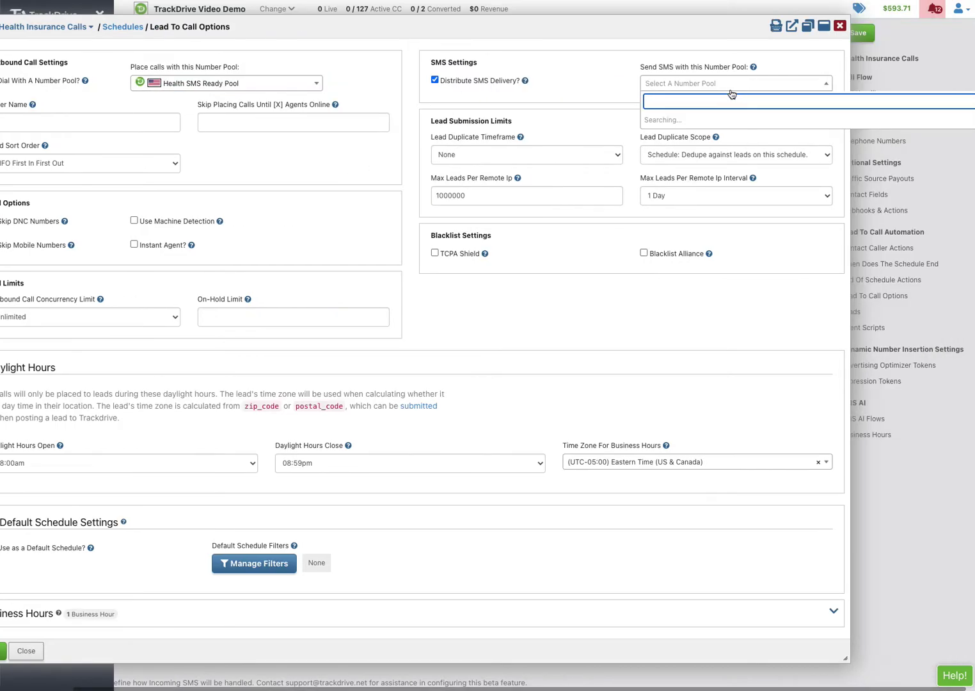
{"action": "left_click", "coordinate": [715, 184]}
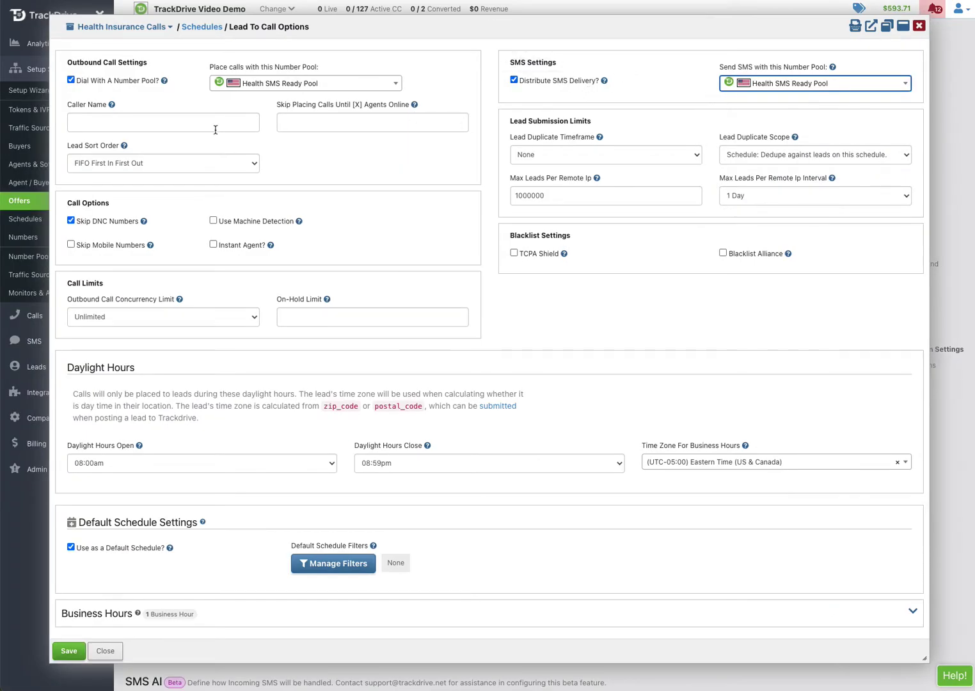
Set caller name MyHealthIns, stop skipping DNC numbers, set on-hold limit 1, and save
{"action": "left_click", "coordinate": [135, 123]}
{"action": "type", "text": "<"}
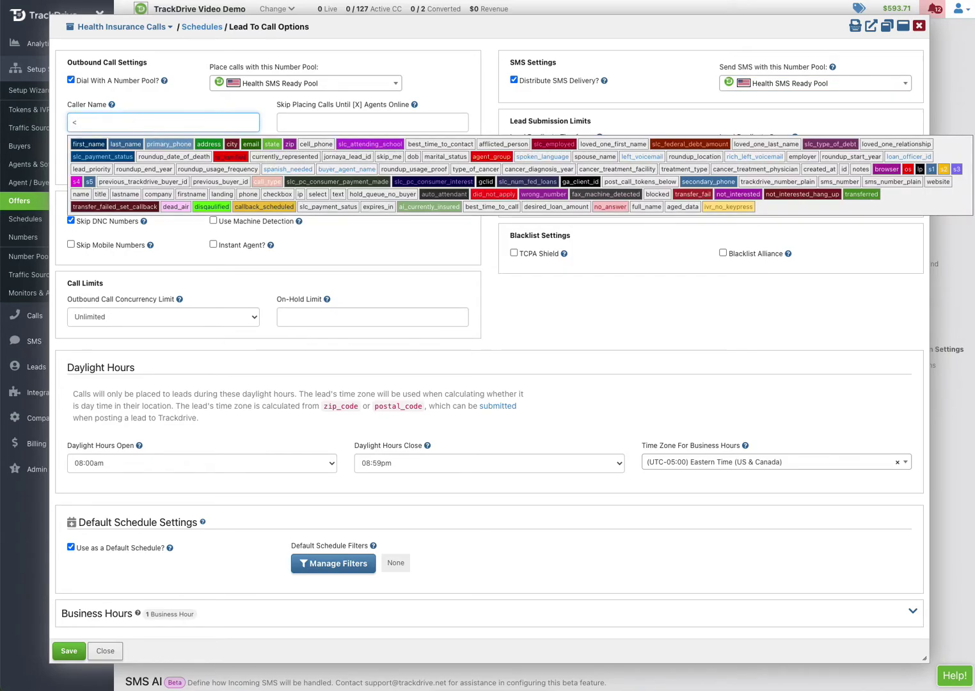
{"action": "type", "text": "yHealthIns"}
{"action": "left_click", "coordinate": [383, 23]}
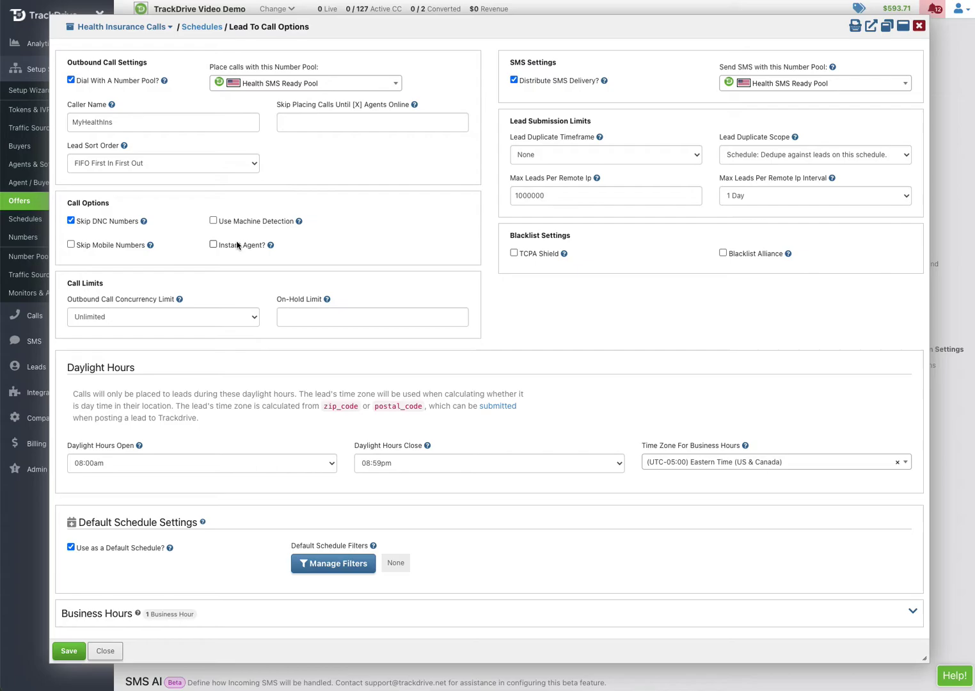
{"action": "left_click", "coordinate": [71, 220]}
{"action": "left_click", "coordinate": [296, 319]}
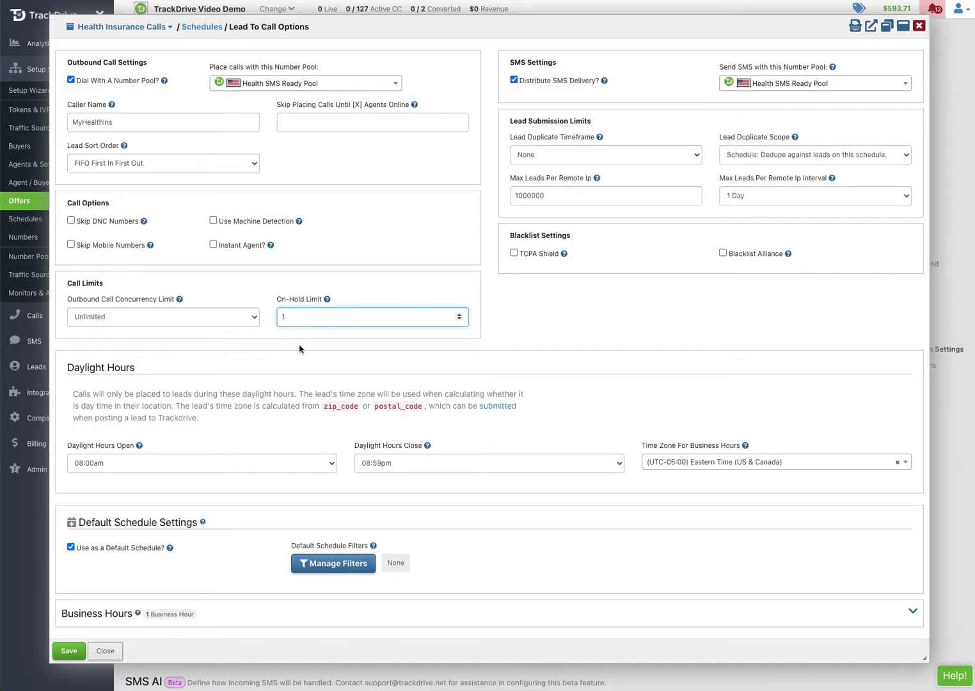
{"action": "left_click", "coordinate": [70, 651]}
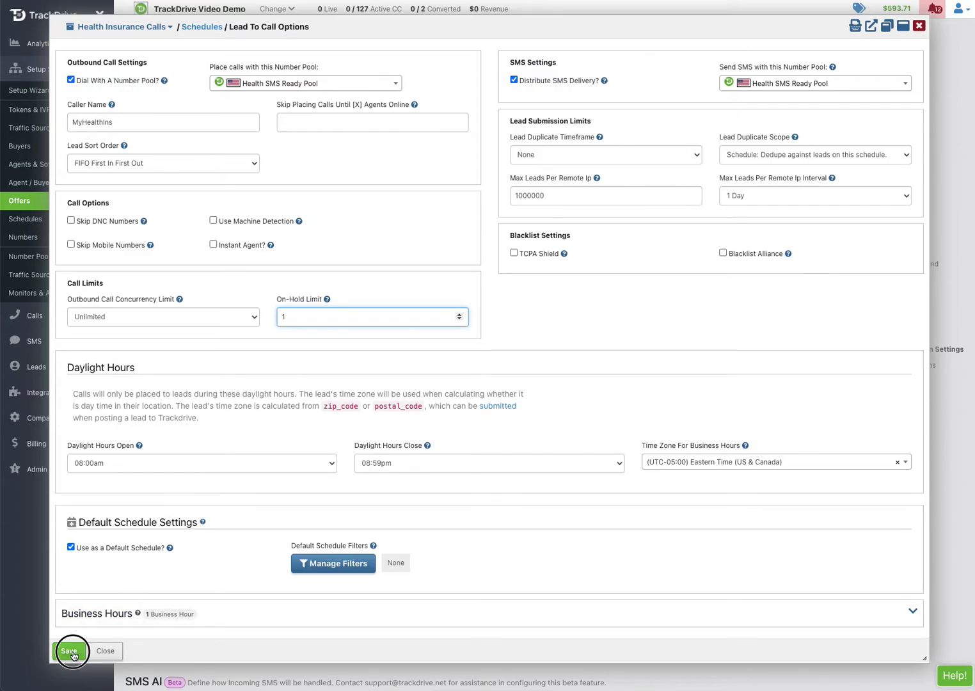
Add a Send SMS caller action with the message using [first_name] and [trackdrive_number] tokens
{"action": "scroll", "coordinate": [401, 346], "scroll_direction": "down", "scroll_amount": 1}
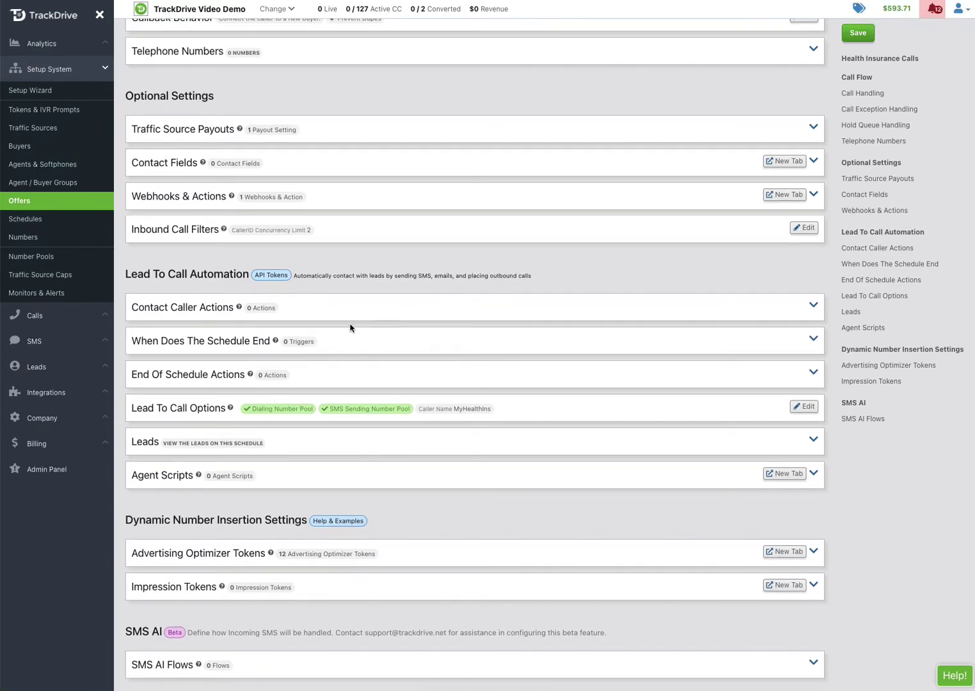
{"action": "left_click", "coordinate": [190, 311]}
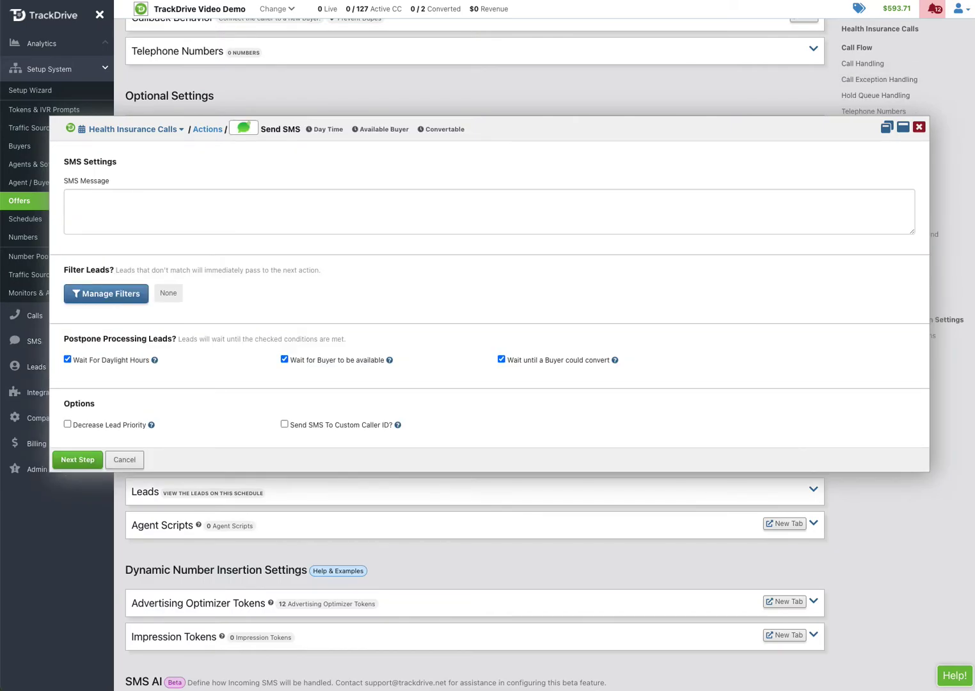
{"action": "left_click", "coordinate": [117, 209]}
{"action": "type", "text": "[first_name], I just received your contact information about our Health Insurance discount programs.  I will call you shortly from [trackdrive_number]"}
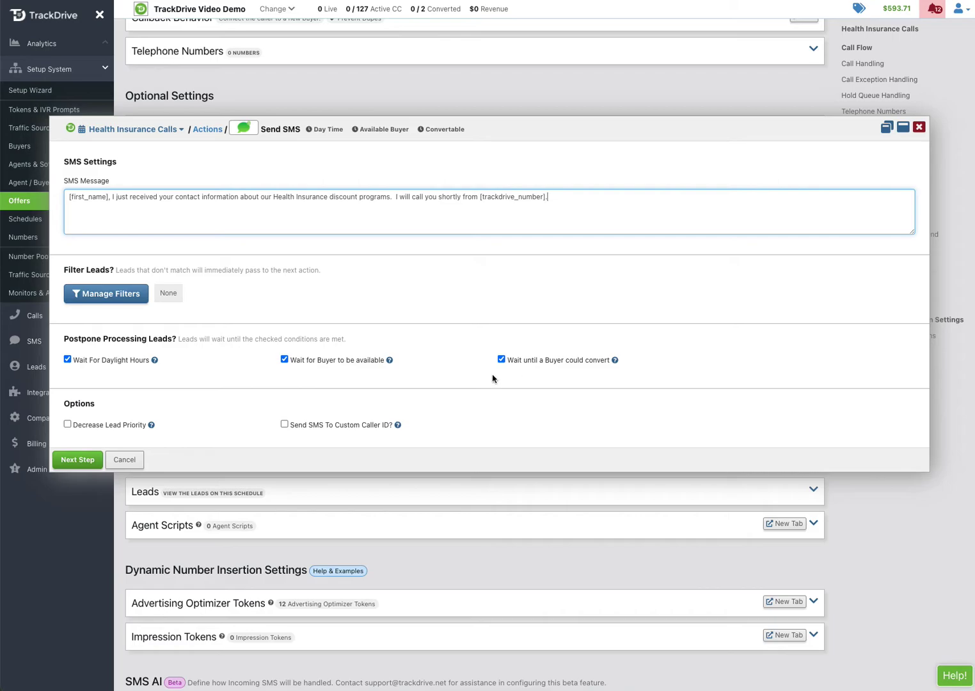
{"action": "left_click", "coordinate": [79, 459]}
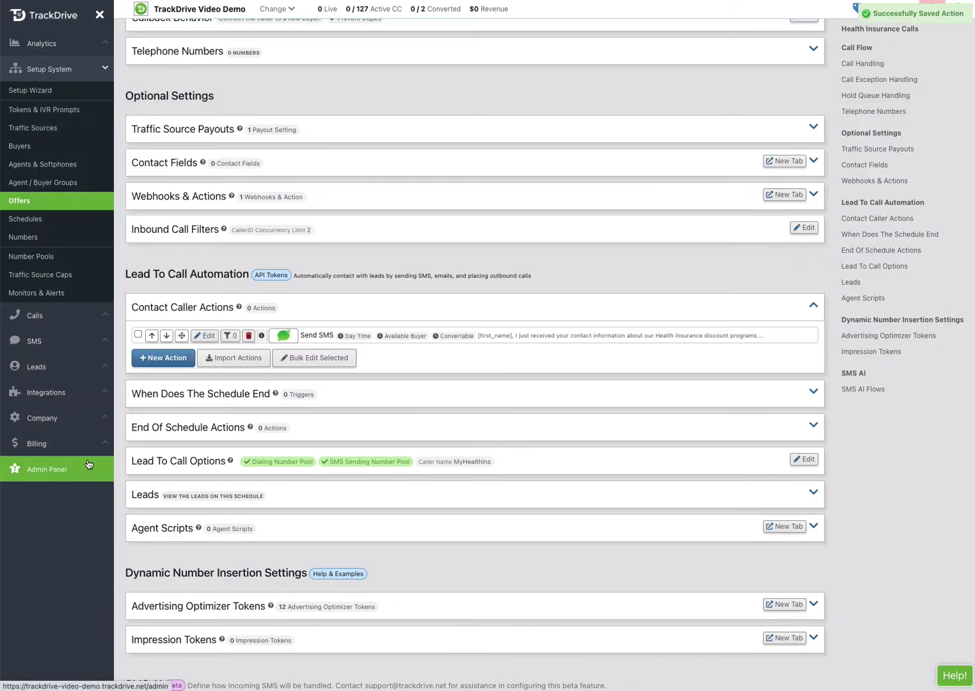
Add a Mailgun Email action with a saved sender address, sender friendly name, and recipient [email]
{"action": "left_click", "coordinate": [165, 359]}
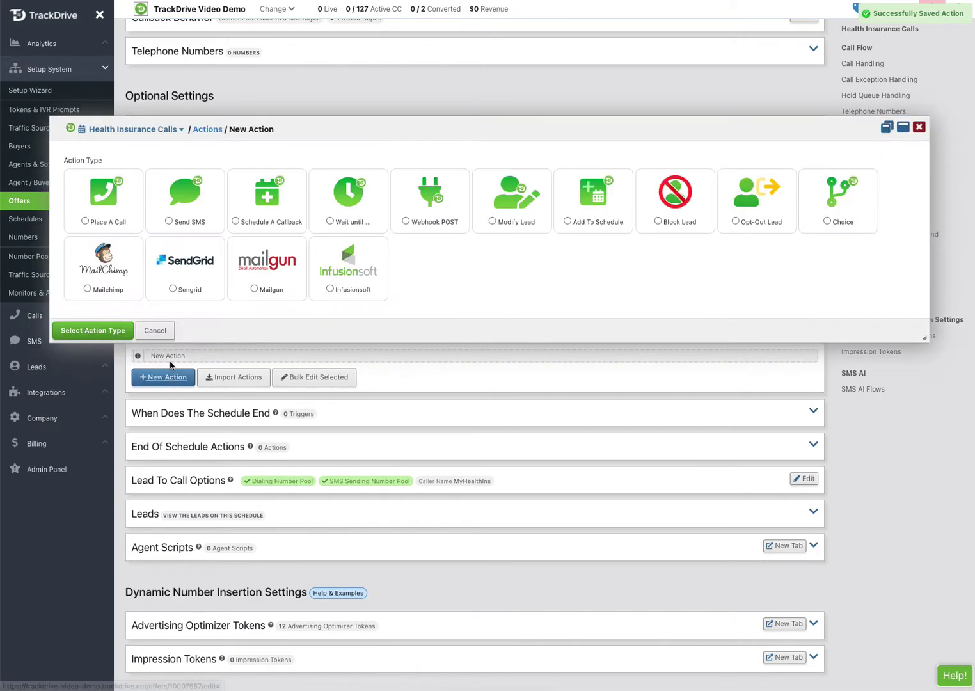
{"action": "left_click", "coordinate": [268, 279]}
{"action": "left_click", "coordinate": [109, 198]}
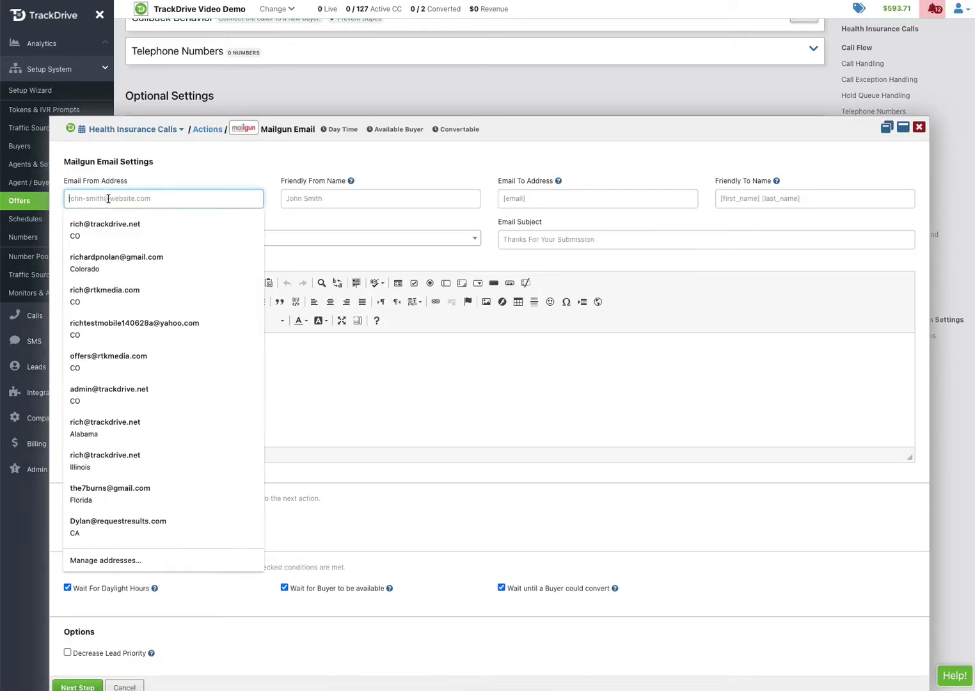
{"action": "left_click", "coordinate": [100, 227]}
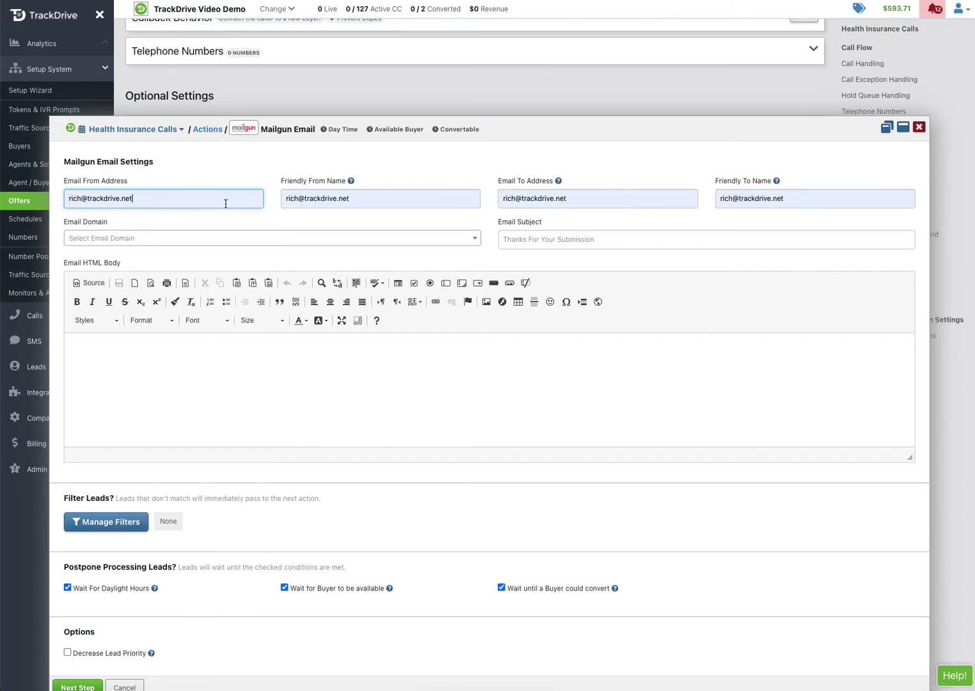
{"action": "left_click", "coordinate": [319, 199]}
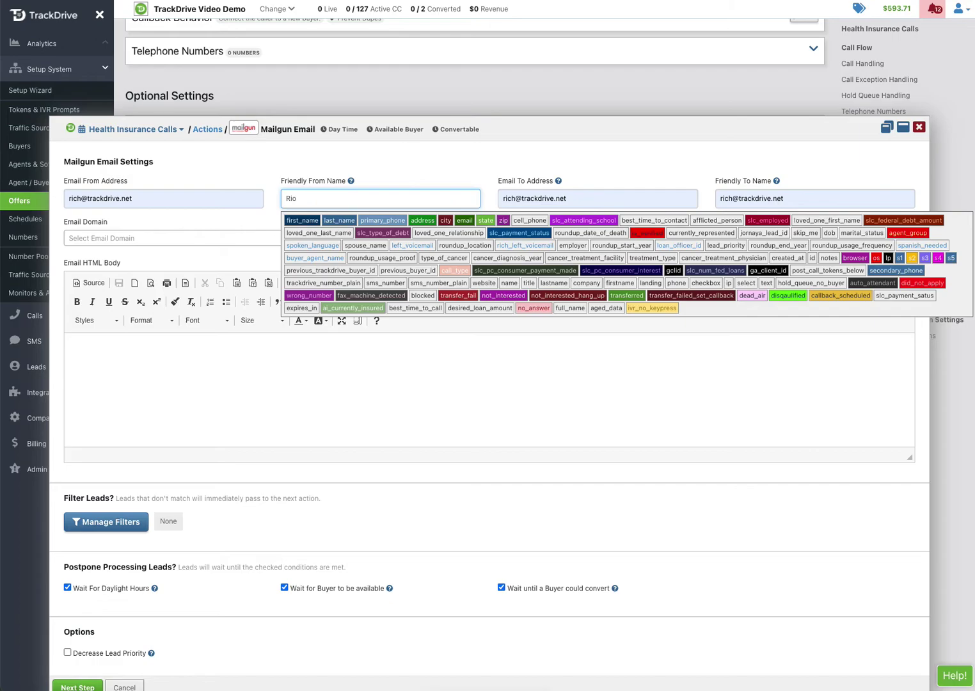
{"action": "key", "text": "Tab"}
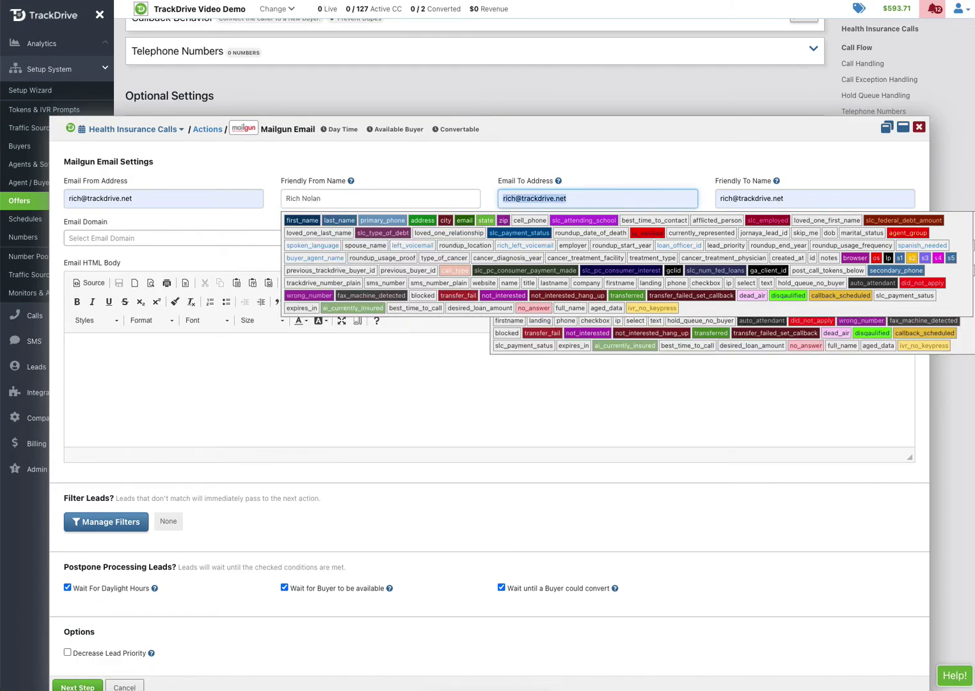
{"action": "type", "text": "[e"}
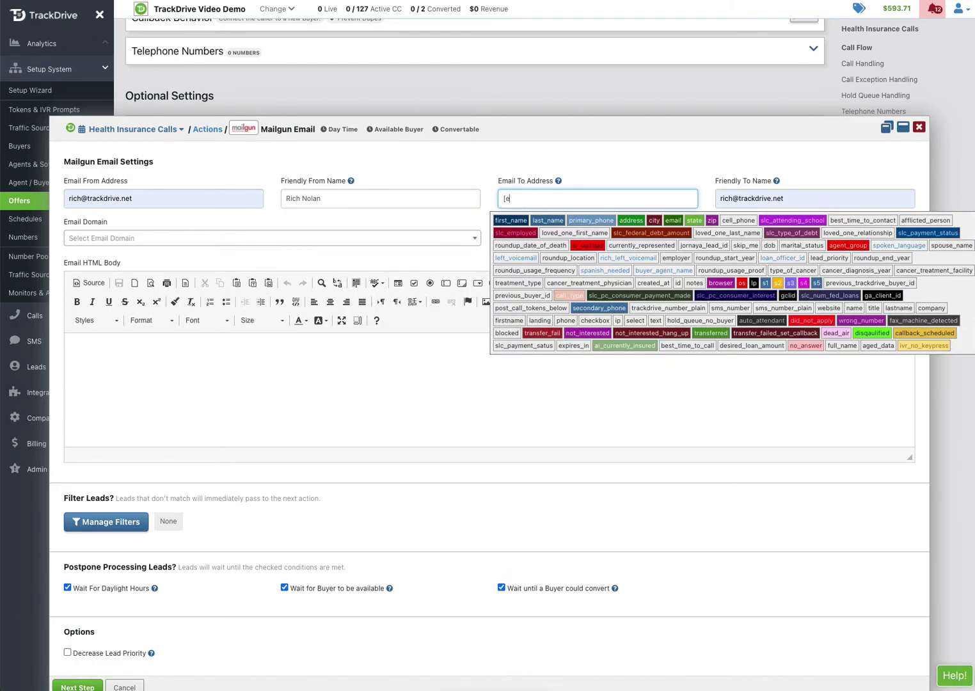
{"action": "type", "text": "mail]"}
{"action": "key", "text": "Tab"}
{"action": "type", "text": "[firs"}
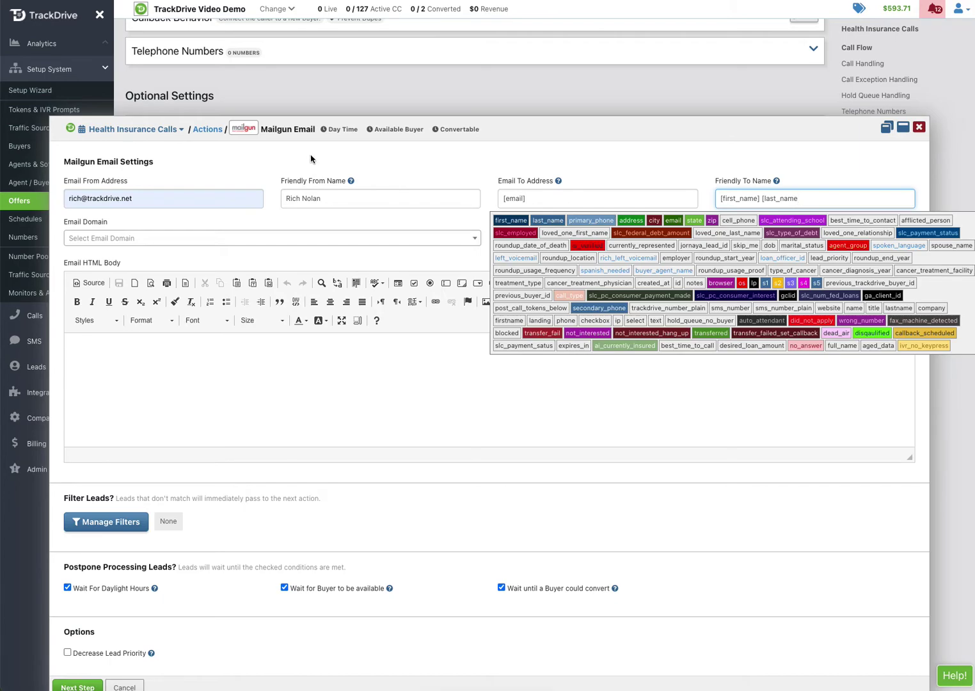
{"action": "left_click", "coordinate": [548, 138]}
Choose domain mailguntest.trackdrive.net and enter subject 'Thank you for your interest in MyHealthInsurance.com'
{"action": "left_click", "coordinate": [171, 236]}
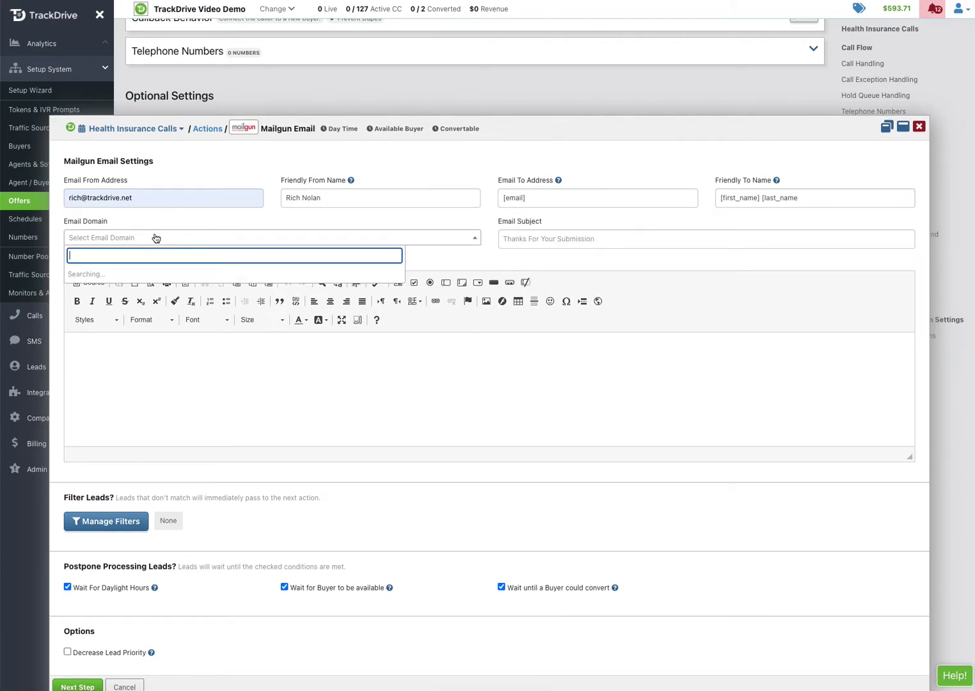
{"action": "left_click", "coordinate": [113, 274]}
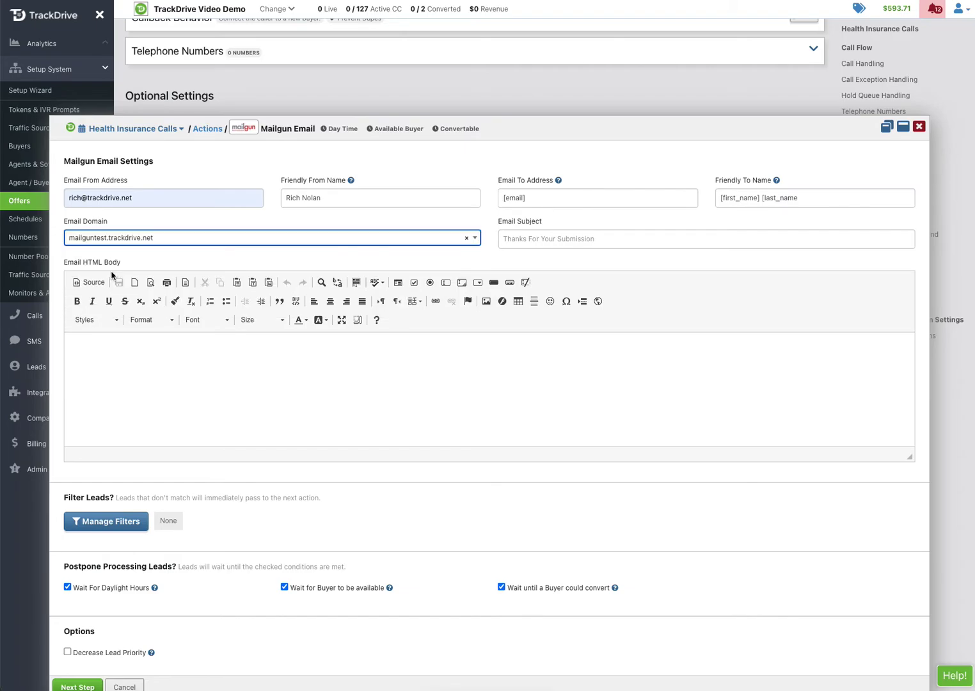
{"action": "left_click", "coordinate": [526, 240]}
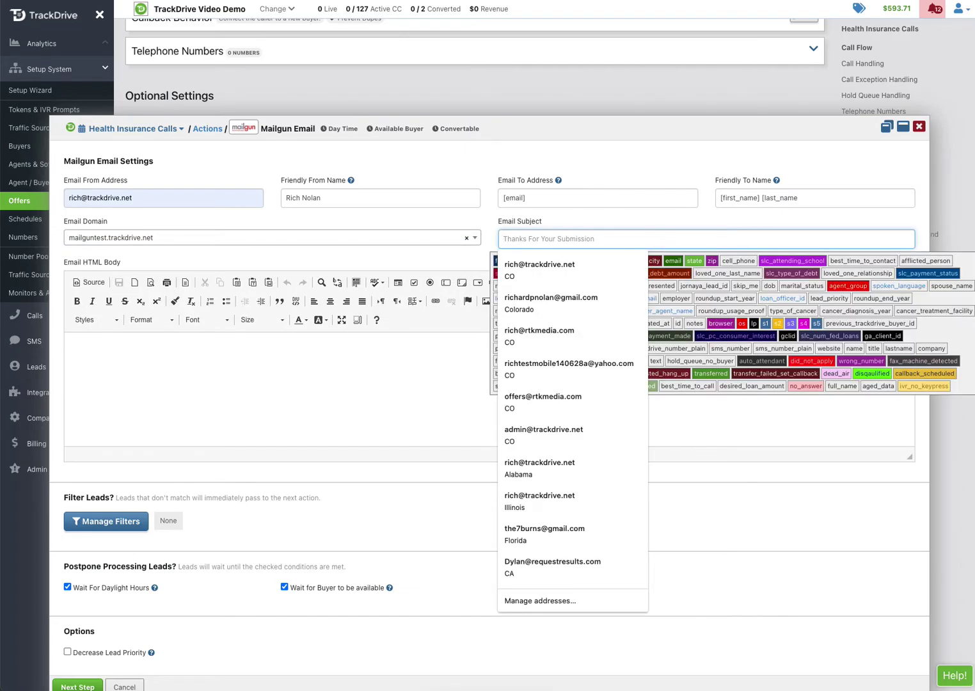
{"action": "key", "text": "Escape"}
{"action": "left_click", "coordinate": [530, 238]}
{"action": "key", "text": "ctrl+v"}
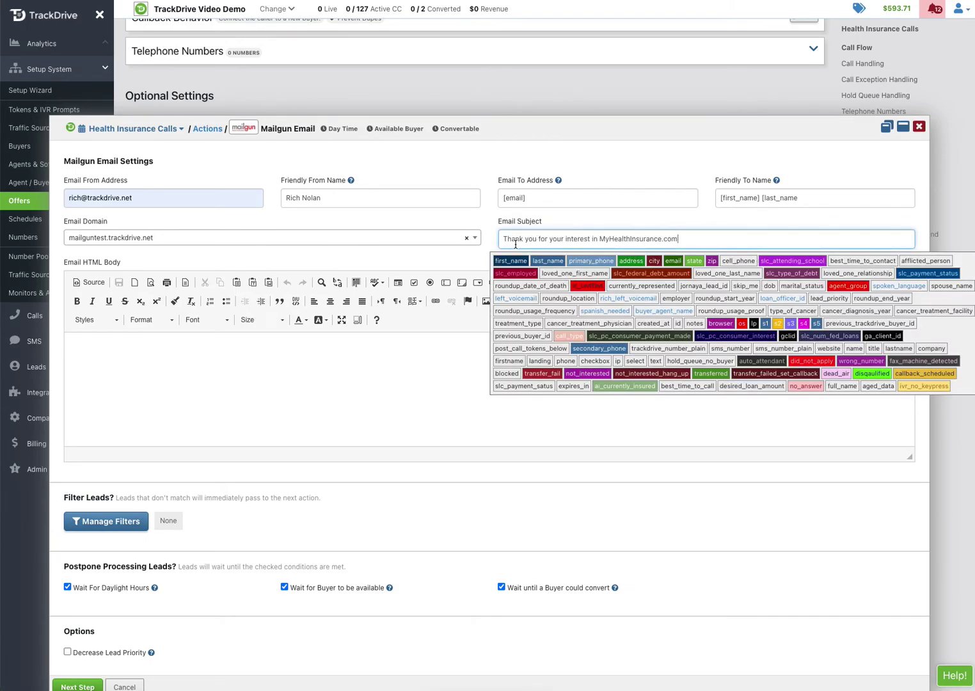
{"action": "left_click", "coordinate": [220, 362]}
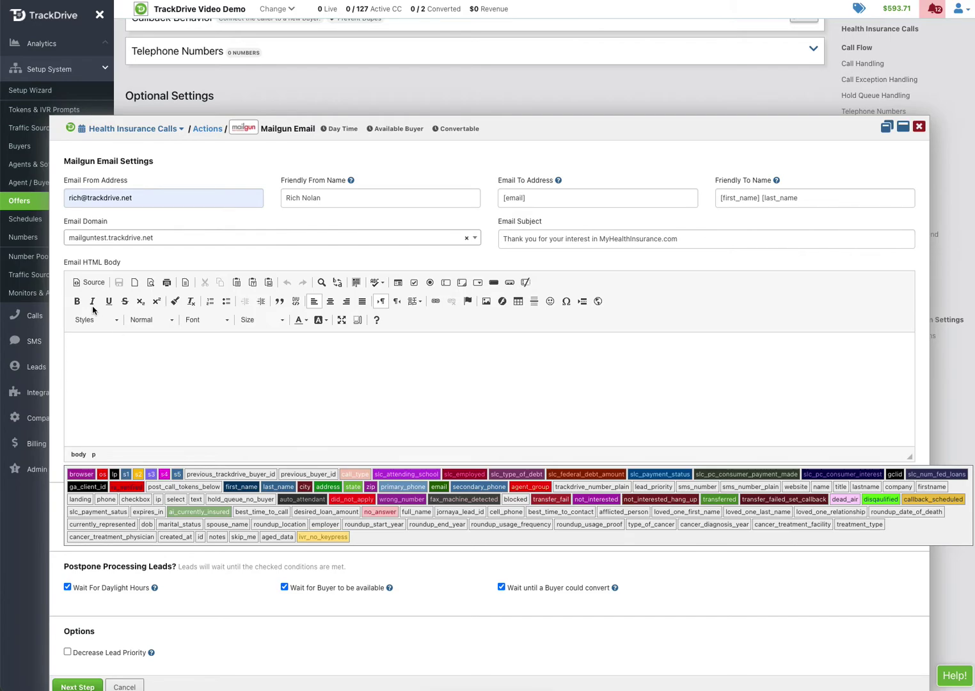
Paste the HTML health-insurance email template as the body, preview it, and save the action
{"action": "left_click", "coordinate": [90, 282]}
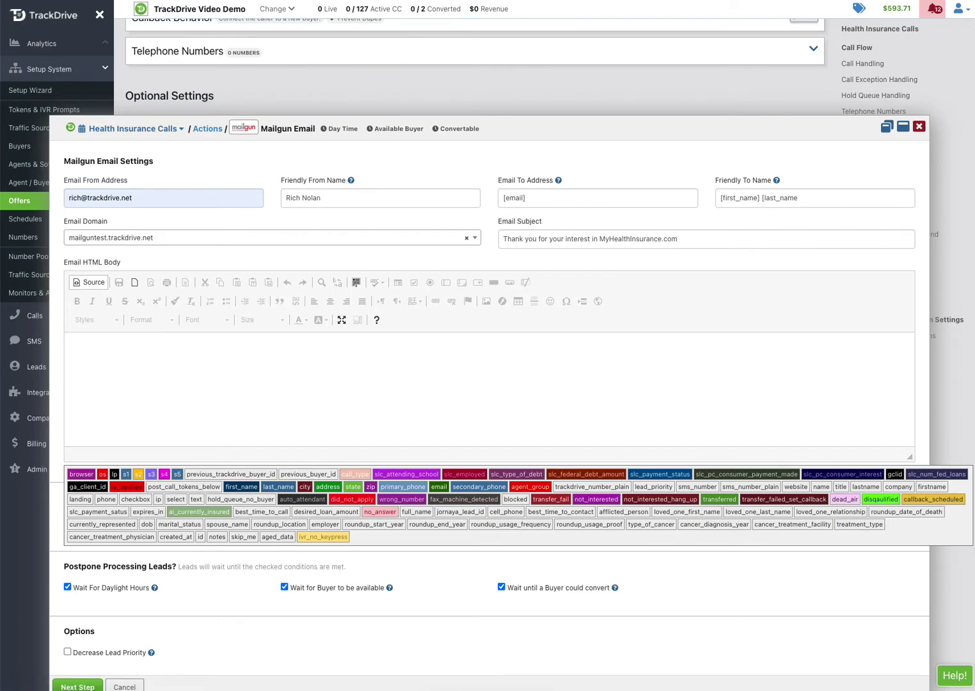
{"action": "left_click", "coordinate": [127, 379]}
{"action": "key", "text": "ctrl+v"}
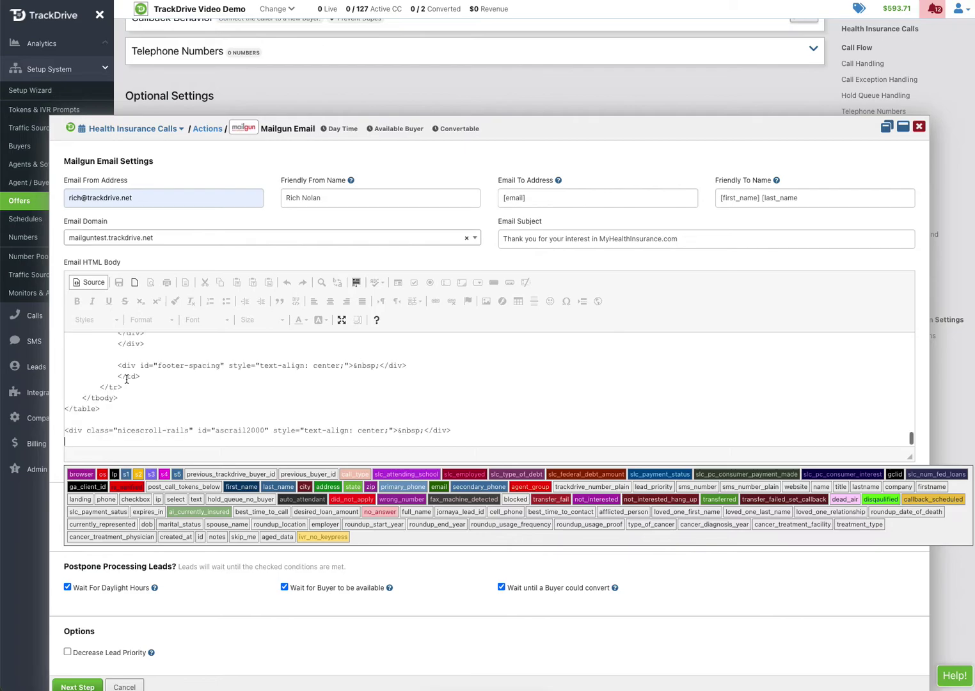
{"action": "left_click", "coordinate": [90, 283]}
{"action": "scroll", "coordinate": [470, 405], "scroll_direction": "down", "scroll_amount": 3}
{"action": "scroll", "coordinate": [726, 309], "scroll_direction": "down", "scroll_amount": 3}
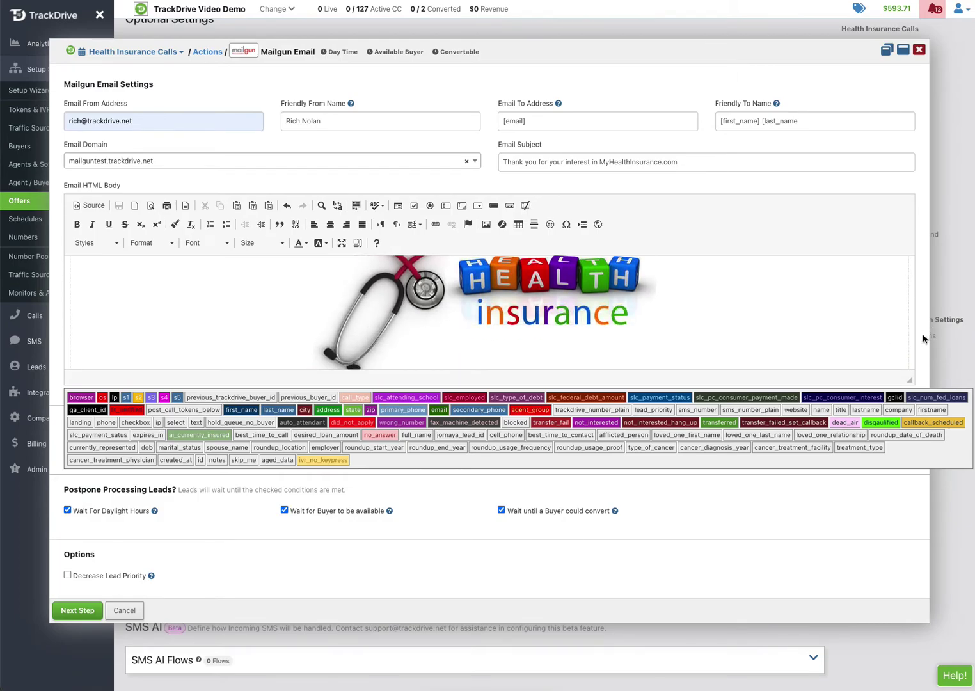
{"action": "scroll", "coordinate": [766, 335], "scroll_direction": "down", "scroll_amount": 15}
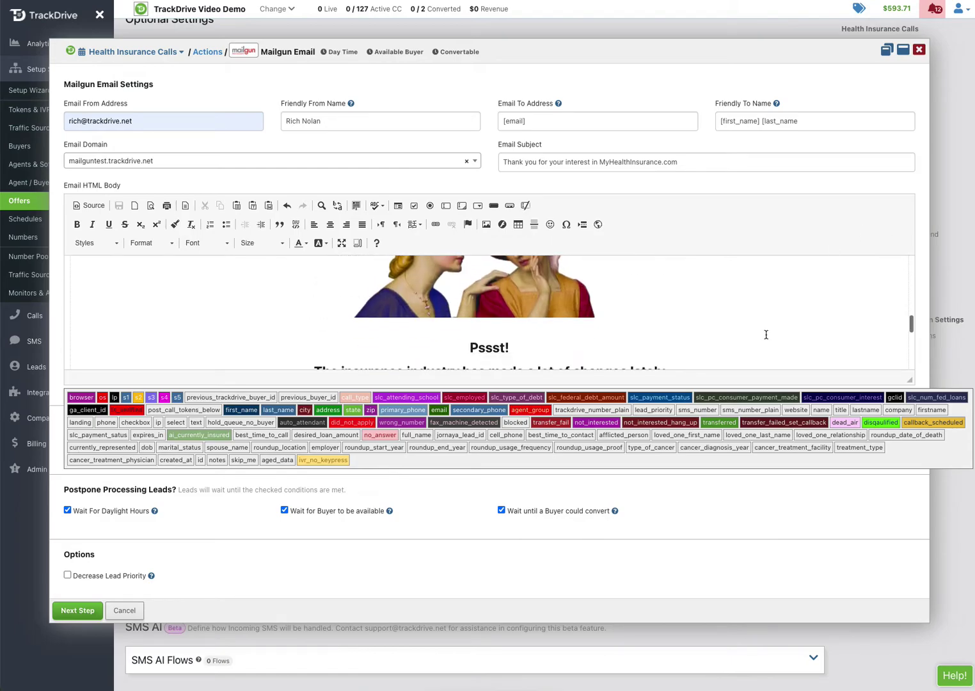
{"action": "scroll", "coordinate": [765, 335], "scroll_direction": "down", "scroll_amount": 3}
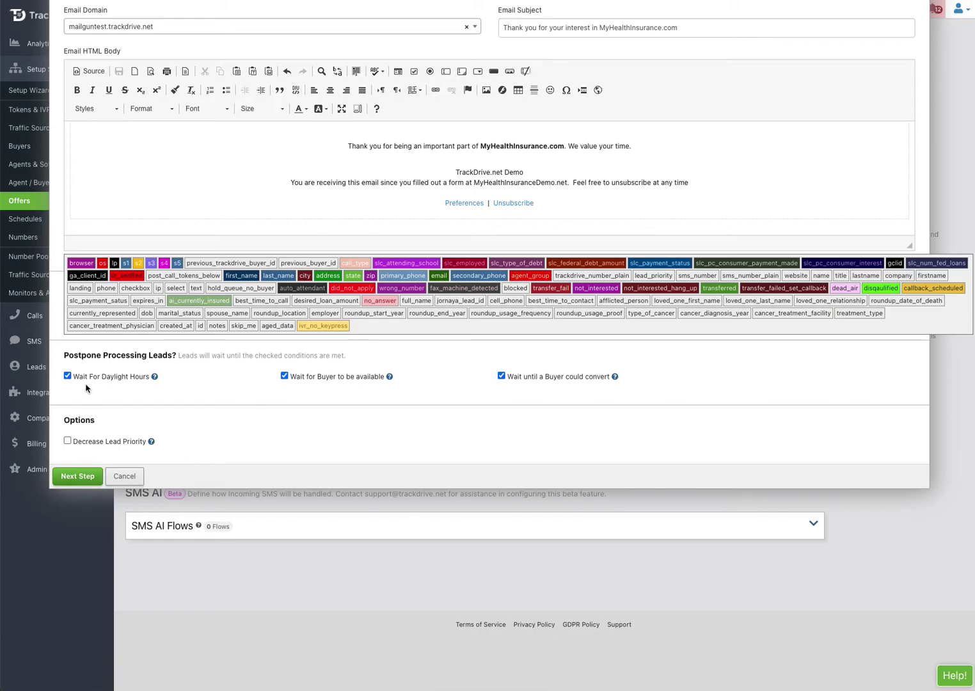
{"action": "left_click", "coordinate": [82, 475]}
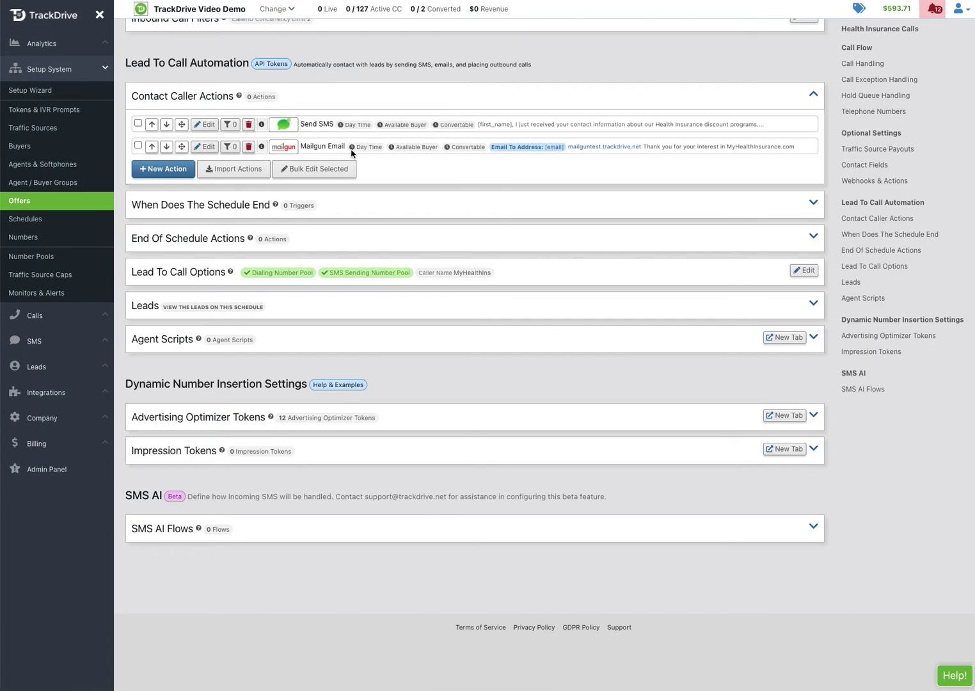
Add a Place A Call action followed by a 30-second Wait
{"action": "left_click", "coordinate": [179, 169]}
{"action": "left_click", "coordinate": [109, 192]}
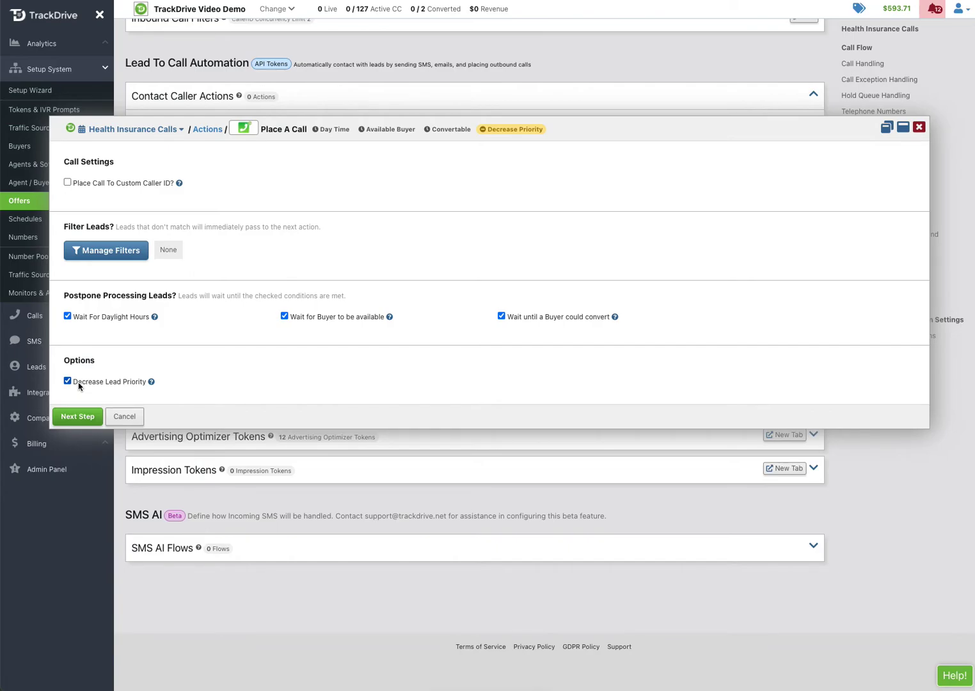
{"action": "left_click", "coordinate": [78, 416]}
{"action": "left_click", "coordinate": [180, 195]}
{"action": "left_click", "coordinate": [348, 205]}
{"action": "left_click", "coordinate": [526, 196]}
{"action": "left_click", "coordinate": [77, 432]}
Add a second Place A Call action after the wait
{"action": "left_click", "coordinate": [147, 215]}
{"action": "left_click", "coordinate": [93, 330]}
{"action": "left_click", "coordinate": [77, 416]}
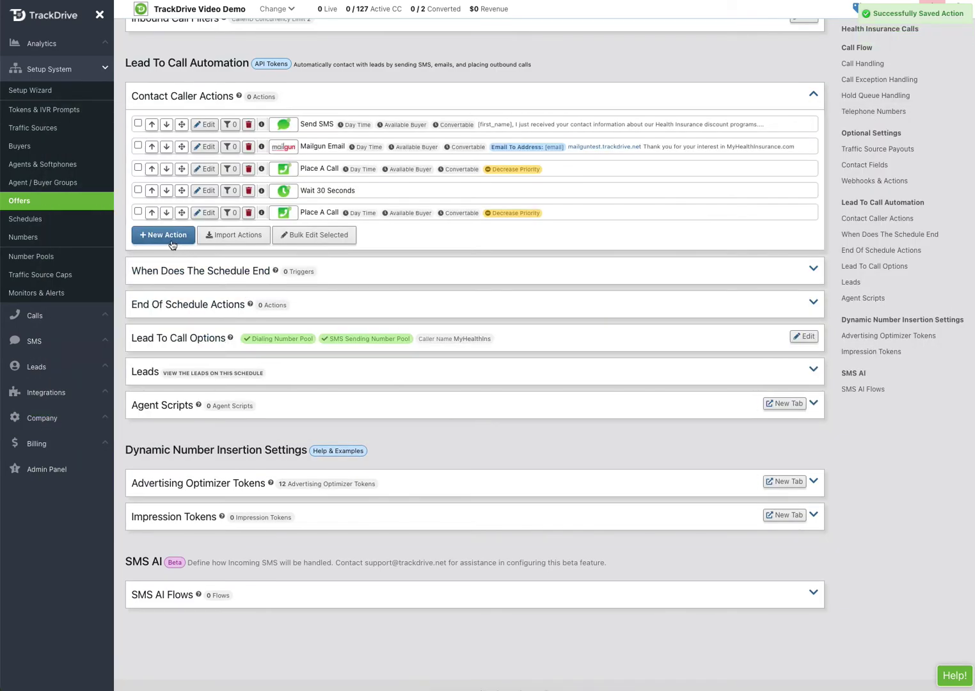
{"action": "left_click", "coordinate": [169, 240]}
Add a Wait For Hours action of 1 hour, then another Place A Call
{"action": "left_click", "coordinate": [332, 216]}
{"action": "left_click", "coordinate": [399, 198]}
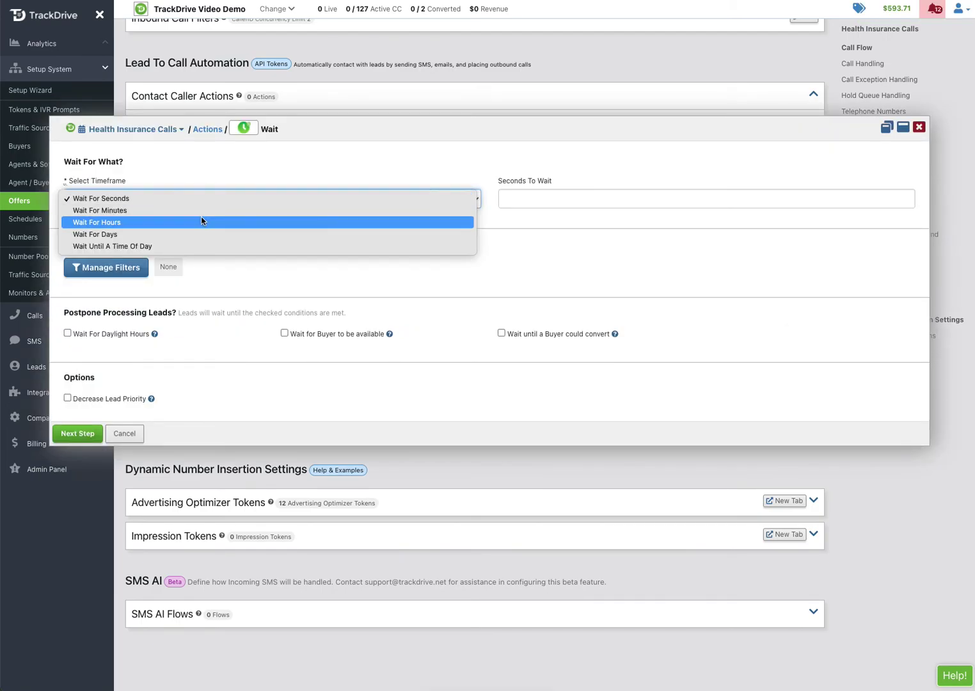
{"action": "left_click", "coordinate": [240, 222]}
{"action": "left_click", "coordinate": [508, 201]}
{"action": "type", "text": "1"}
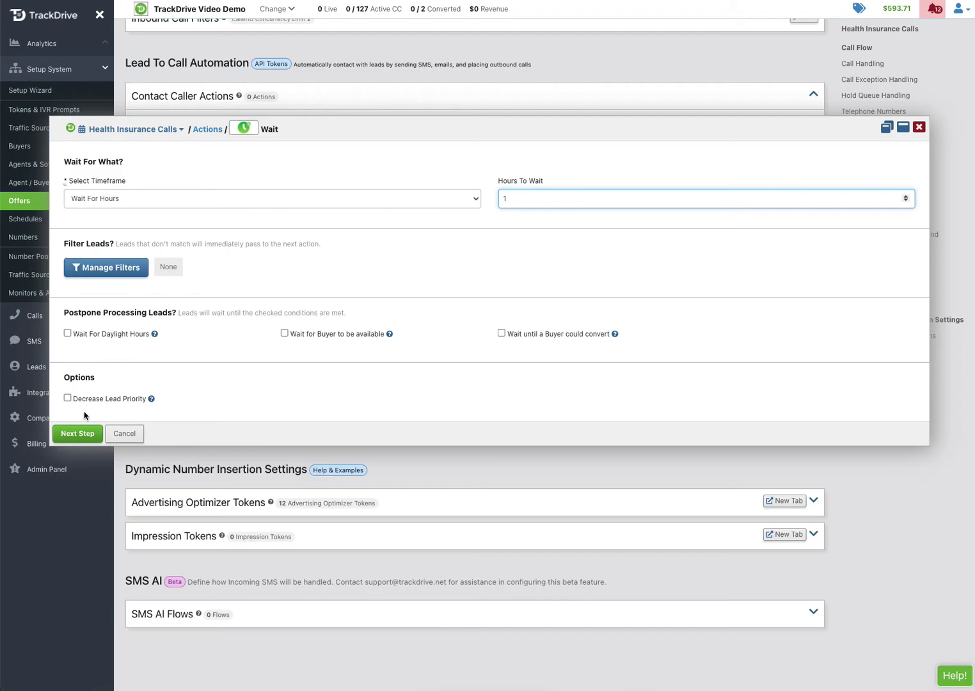
{"action": "left_click", "coordinate": [88, 429]}
{"action": "left_click", "coordinate": [168, 257]}
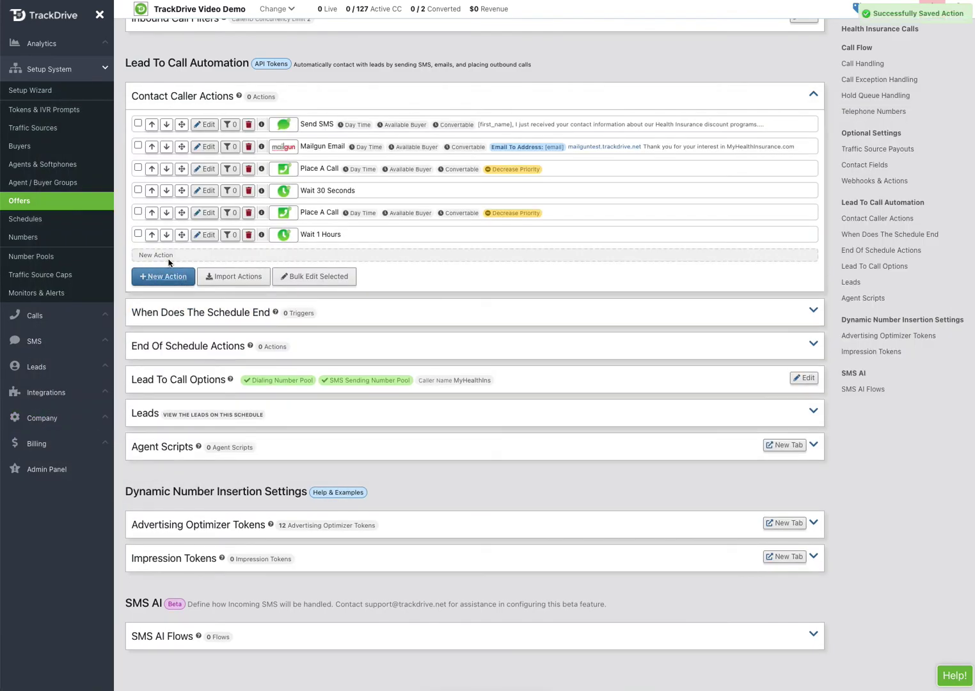
{"action": "left_click", "coordinate": [110, 222]}
{"action": "left_click", "coordinate": [93, 330]}
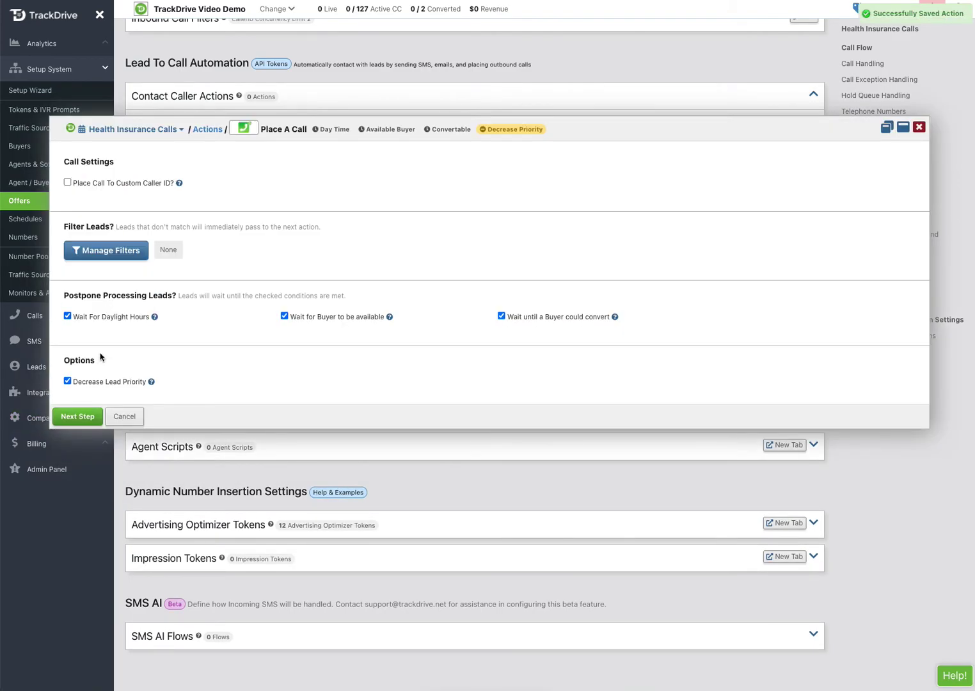
{"action": "left_click", "coordinate": [87, 416]}
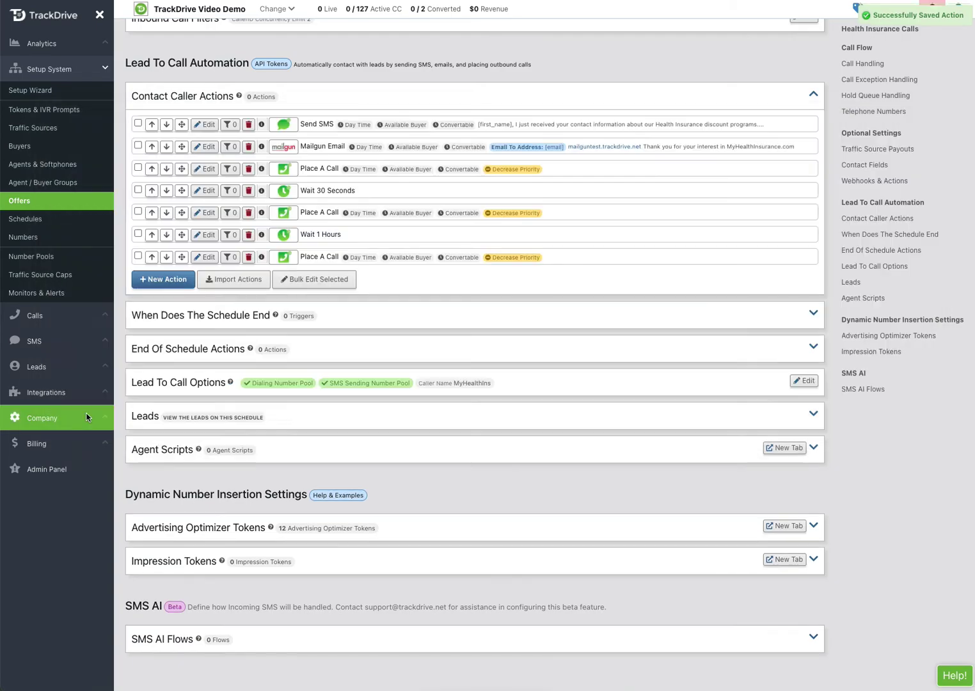
Add a 2-hour Wait action followed by a final Place A Call
{"action": "left_click", "coordinate": [167, 295]}
{"action": "double_click", "coordinate": [355, 217]}
{"action": "left_click", "coordinate": [244, 200]}
{"action": "left_click", "coordinate": [186, 219]}
{"action": "left_click", "coordinate": [509, 202]}
{"action": "type", "text": "2"}
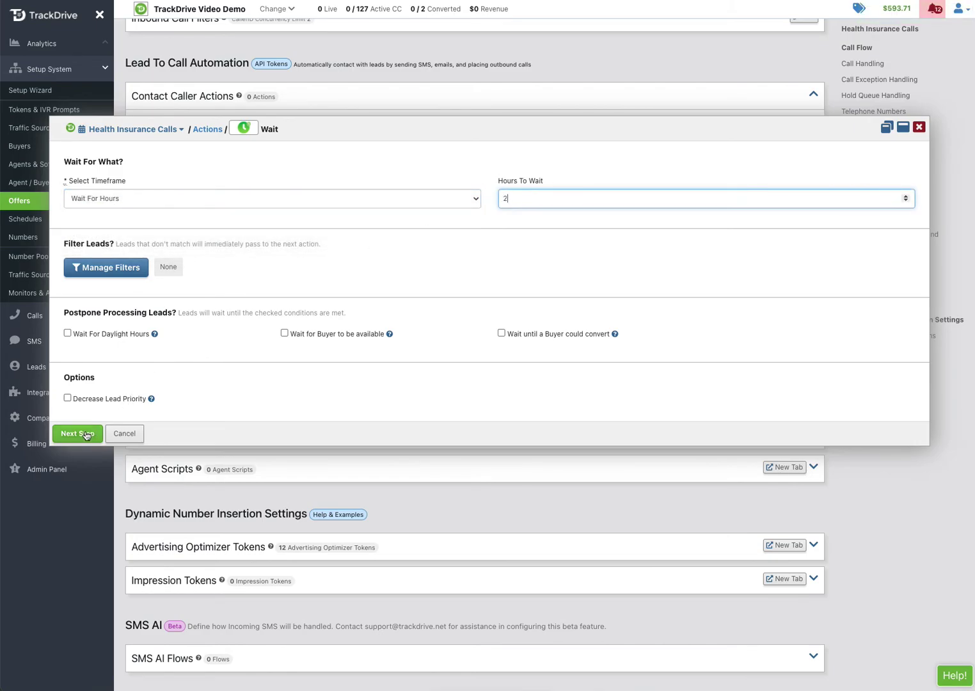
{"action": "left_click", "coordinate": [83, 433]}
{"action": "left_click", "coordinate": [171, 306]}
{"action": "left_click", "coordinate": [85, 221]}
{"action": "left_click", "coordinate": [113, 330]}
{"action": "left_click", "coordinate": [85, 419]}
Create end trigger 'If we connect to a buyer, stop nurturing the lead' firing When a Buyer Connects
{"action": "left_click", "coordinate": [204, 366]}
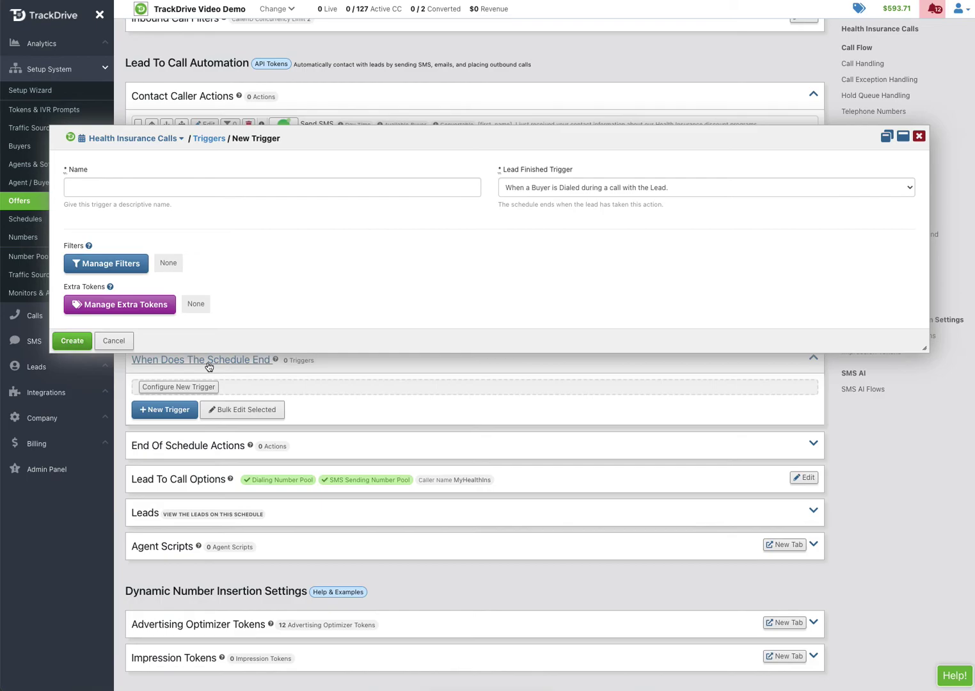
{"action": "left_click", "coordinate": [153, 188]}
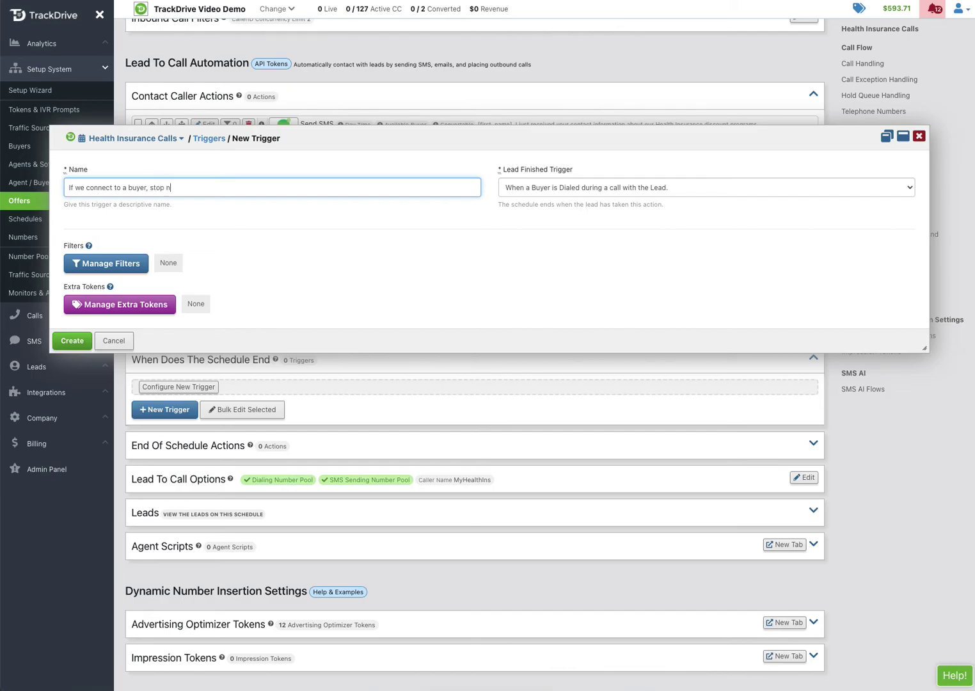
{"action": "left_click", "coordinate": [540, 187]}
{"action": "left_click", "coordinate": [553, 199]}
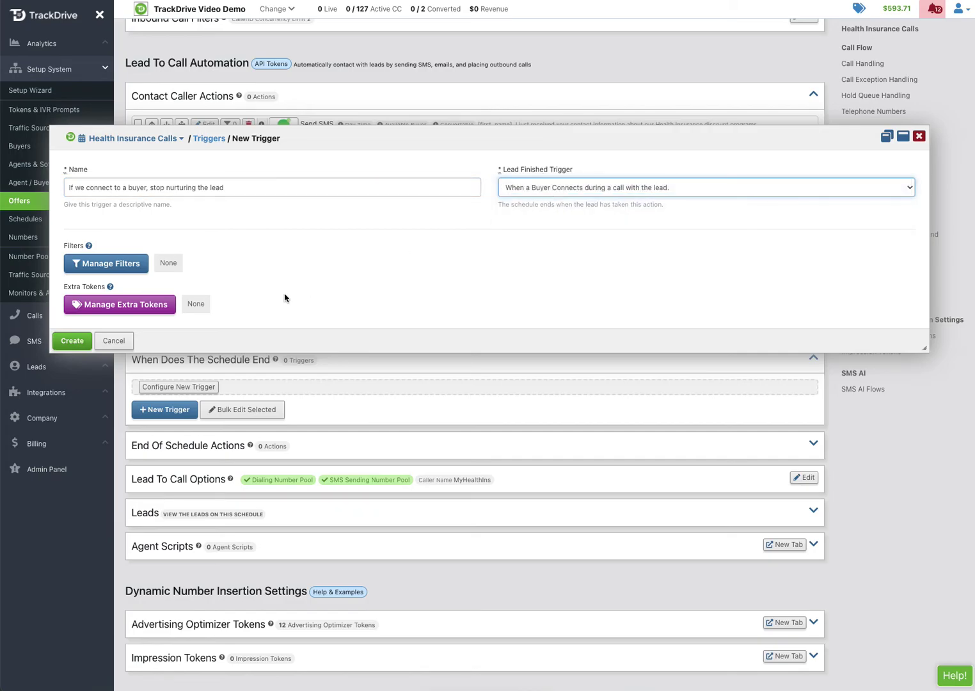
{"action": "left_click", "coordinate": [72, 340]}
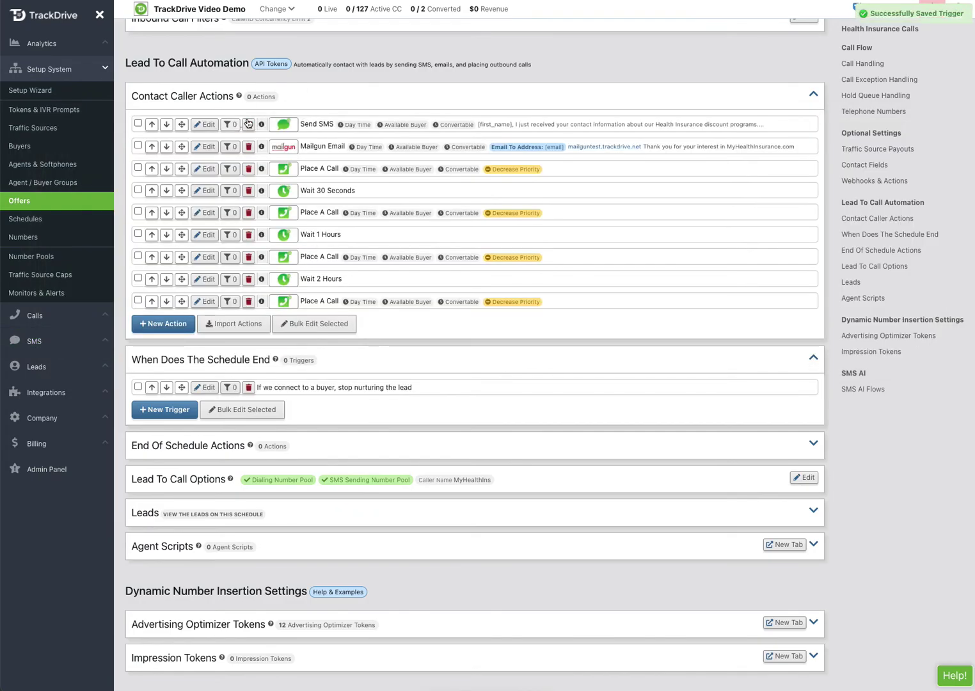
Add a Wait Until A Time Of Day step for Tomorrow at 9am, then discard the stray Mailgun email form
{"action": "left_click", "coordinate": [170, 324]}
{"action": "left_click", "coordinate": [355, 220]}
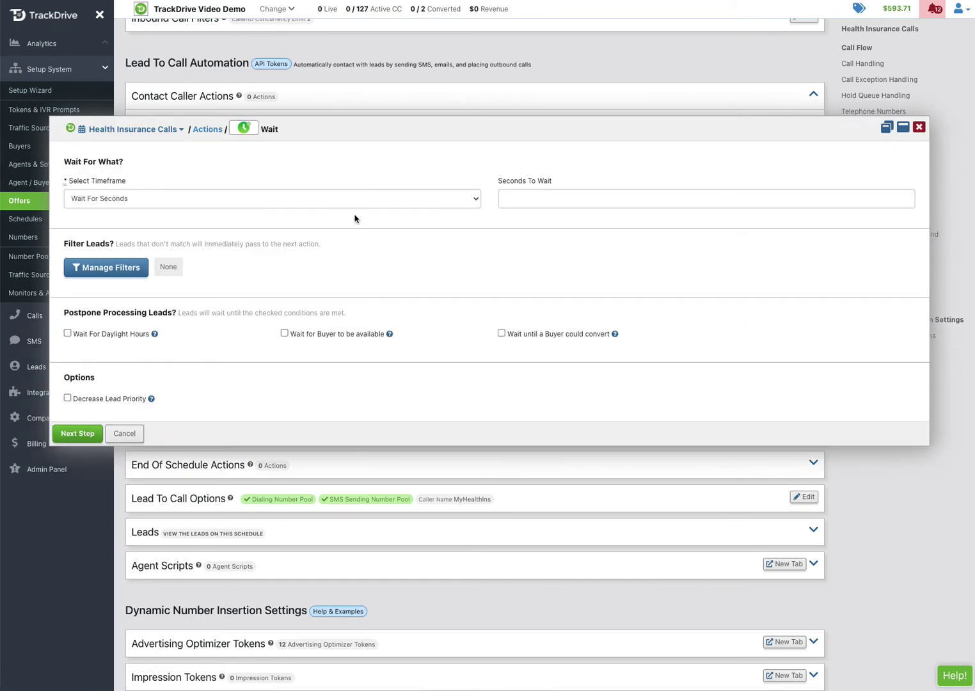
{"action": "left_click", "coordinate": [249, 199]}
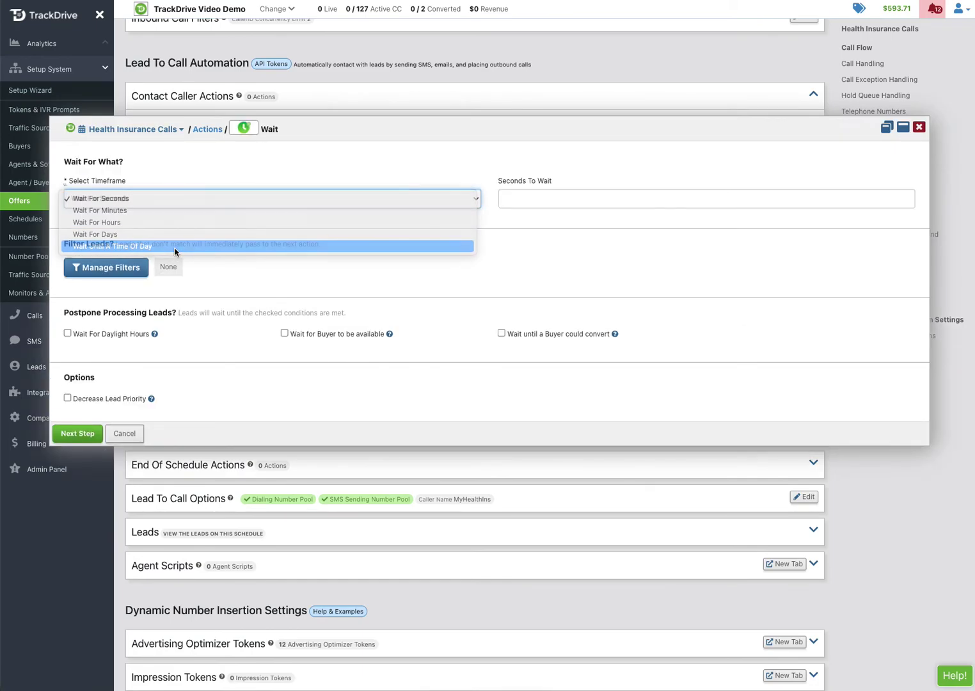
{"action": "left_click", "coordinate": [174, 249]}
{"action": "left_click", "coordinate": [556, 205]}
{"action": "left_click", "coordinate": [543, 295]}
{"action": "left_click", "coordinate": [222, 239]}
{"action": "left_click", "coordinate": [95, 345]}
{"action": "left_click", "coordinate": [77, 474]}
{"action": "left_click", "coordinate": [179, 349]}
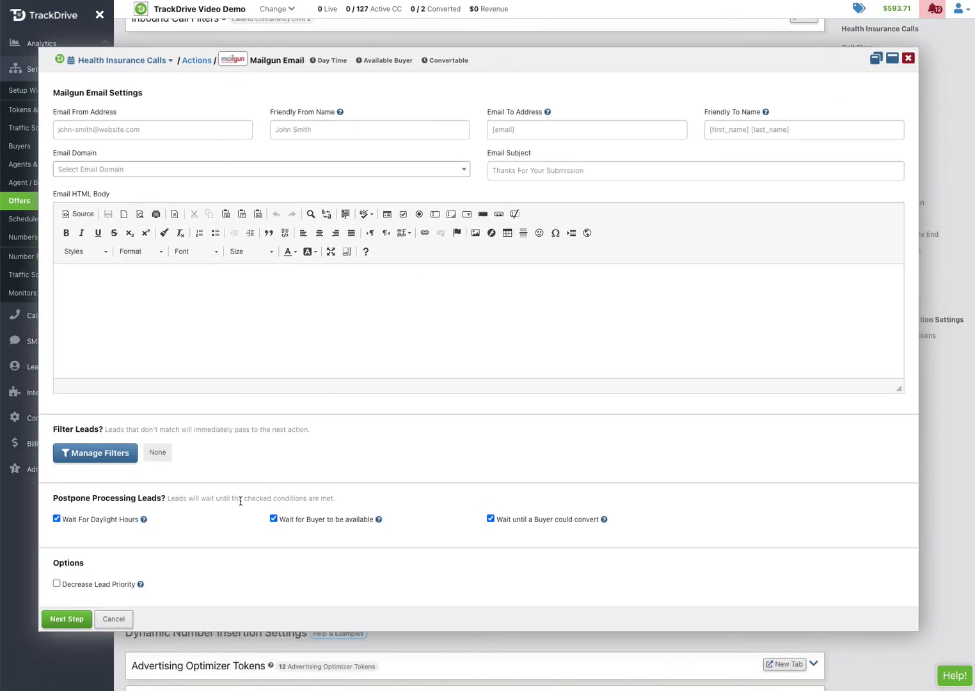
{"action": "left_click", "coordinate": [114, 618]}
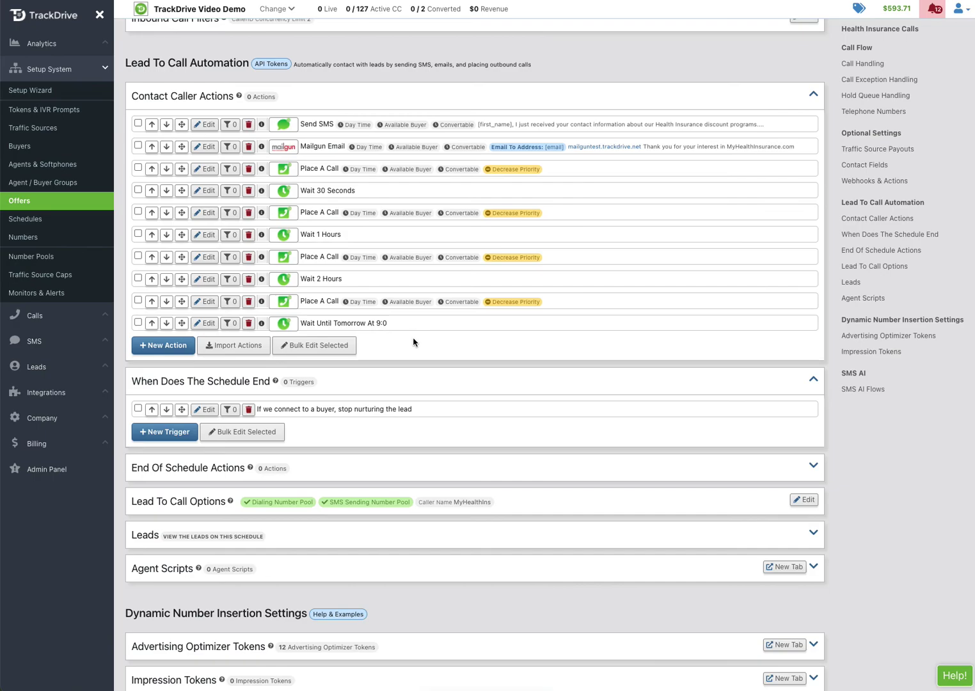
Preview an Add To Schedule action under End Of Schedule Actions, then cancel without adding it
{"action": "scroll", "coordinate": [485, 299], "scroll_direction": "down", "scroll_amount": 1}
{"action": "left_click", "coordinate": [211, 440]}
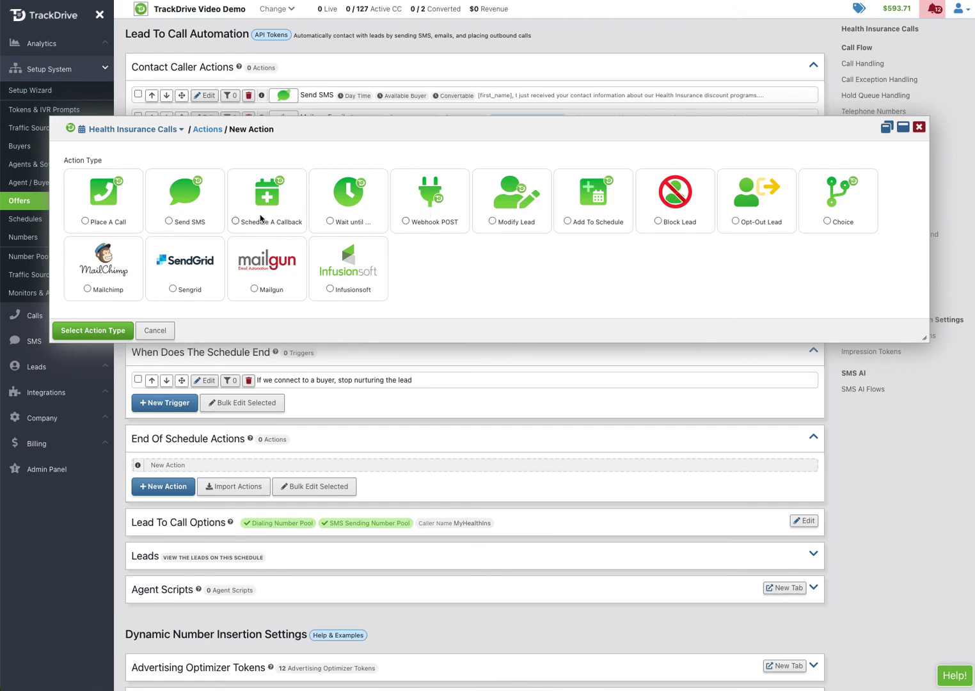
{"action": "left_click", "coordinate": [588, 220]}
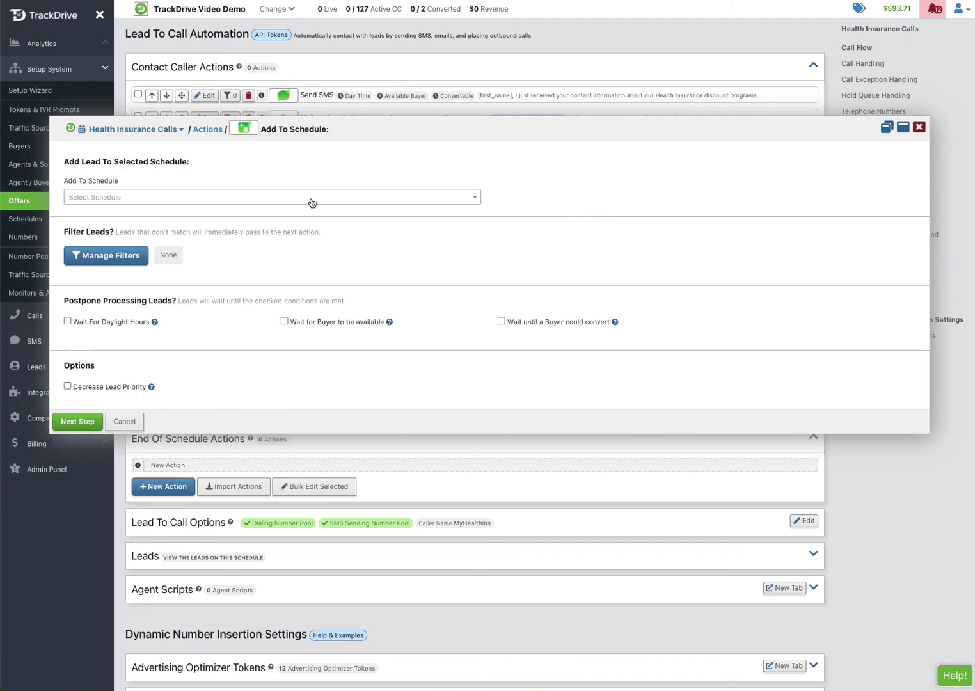
{"action": "left_click", "coordinate": [125, 422]}
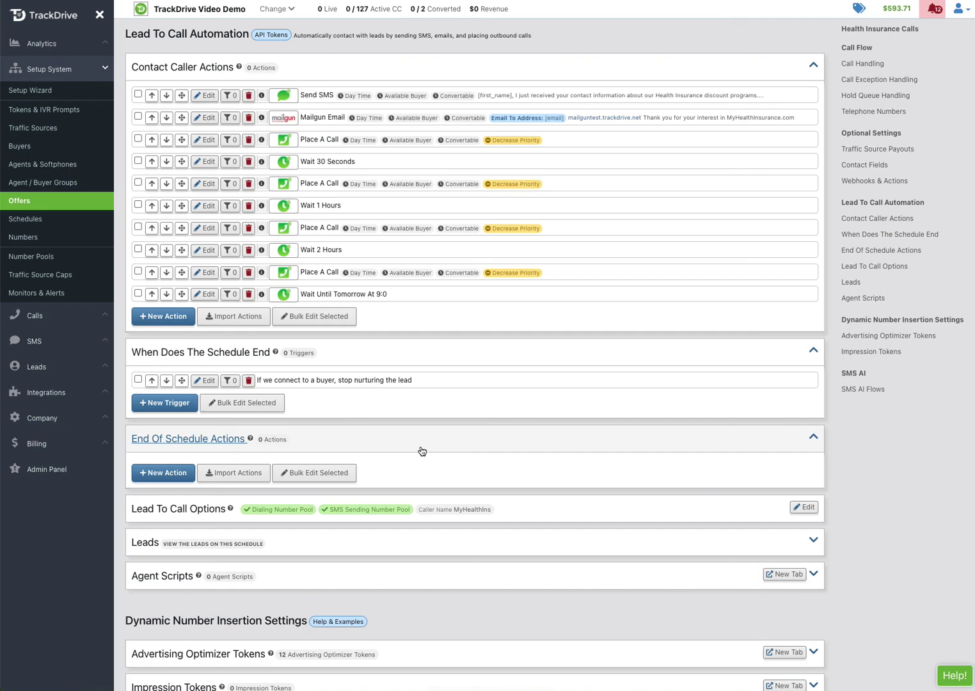
{"action": "scroll", "coordinate": [422, 451], "scroll_direction": "up", "scroll_amount": 3}
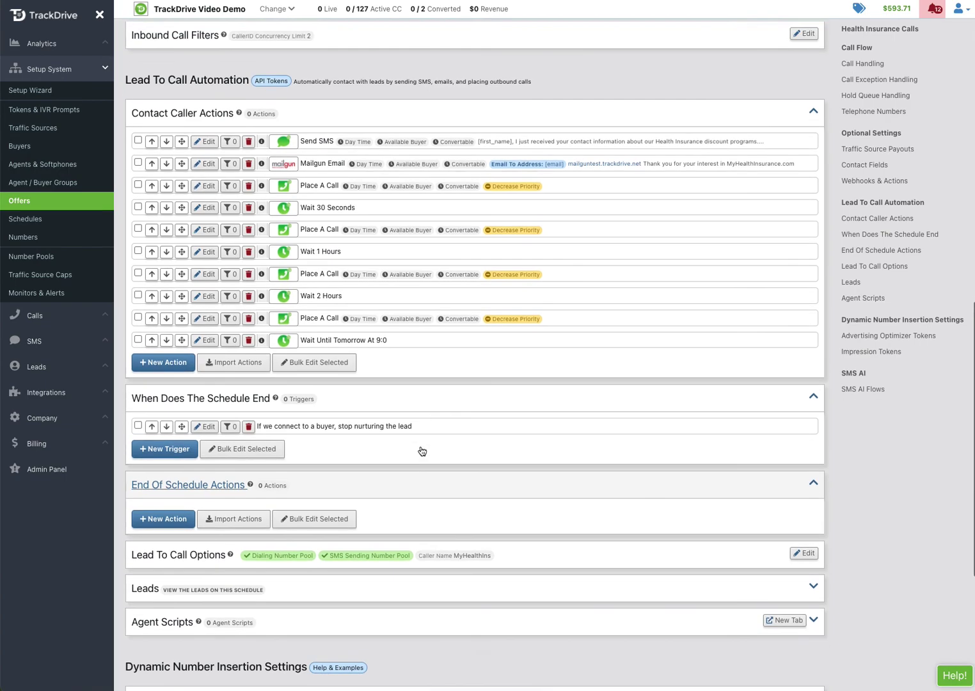
{"action": "scroll", "coordinate": [422, 451], "scroll_direction": "down", "scroll_amount": 1}
{"action": "scroll", "coordinate": [422, 451], "scroll_direction": "down", "scroll_amount": 1}
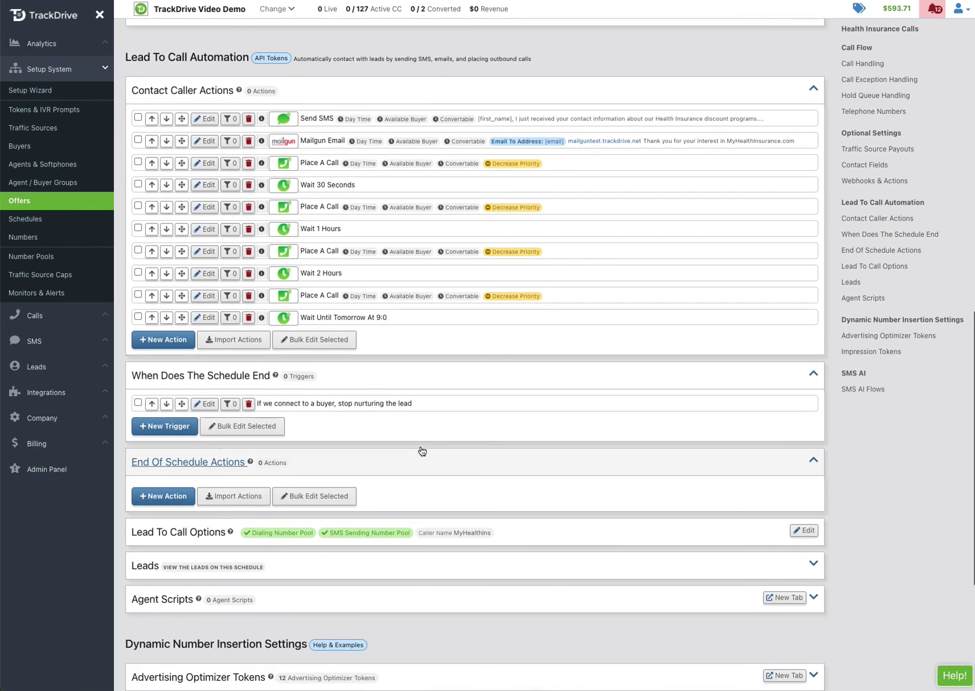